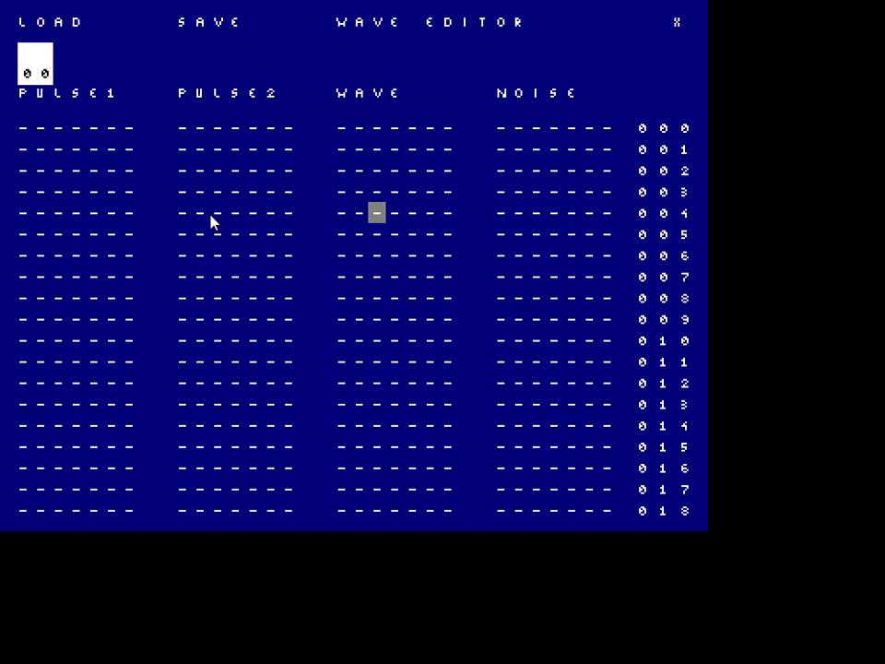
# Enter the note C-5 in row 000 of the PULSE1 channel
pyautogui.click(235, 171)
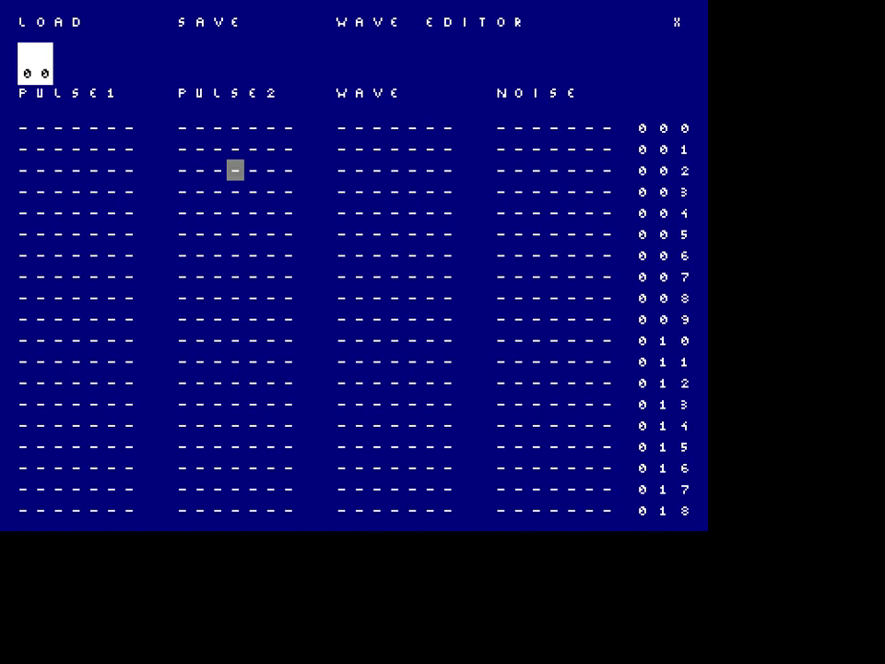
pyautogui.click(40, 127)
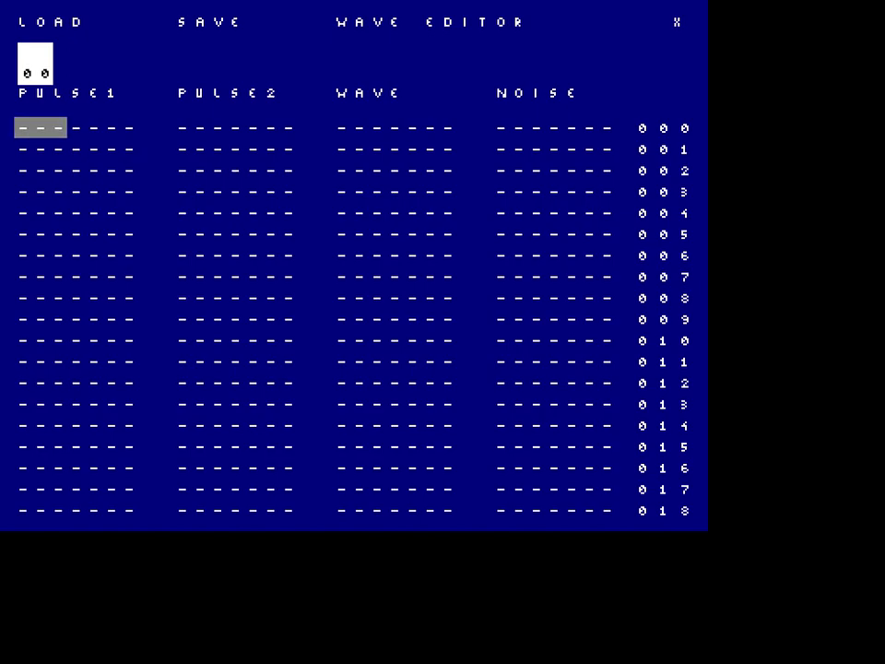
pyautogui.click(40, 127)
pyautogui.scroll(-7, 289, 171)
pyautogui.scroll(7, 289, 170)
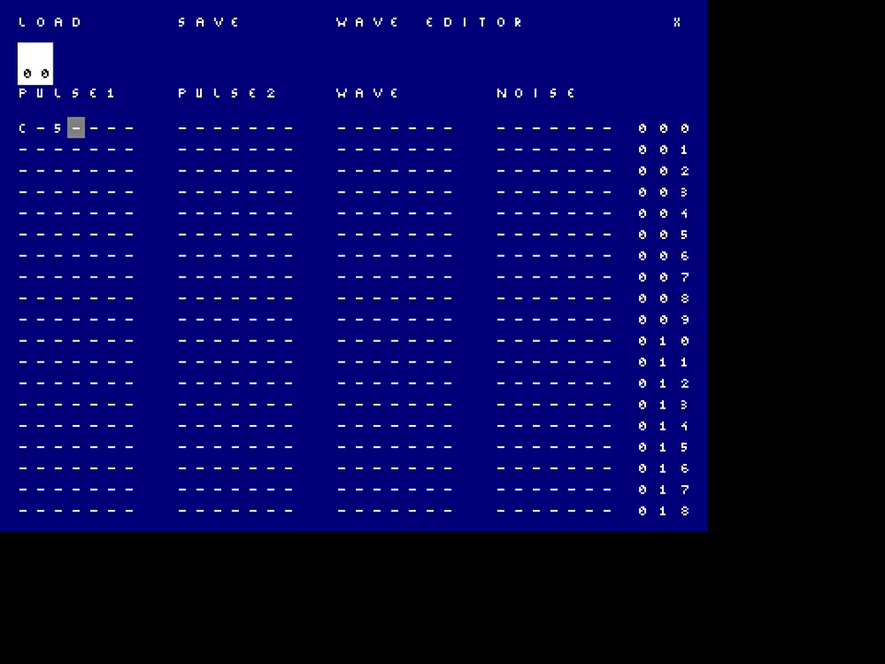
# Play the pattern and set the sixth column of PULSE1 row 000 to 2
pyautogui.press('space')
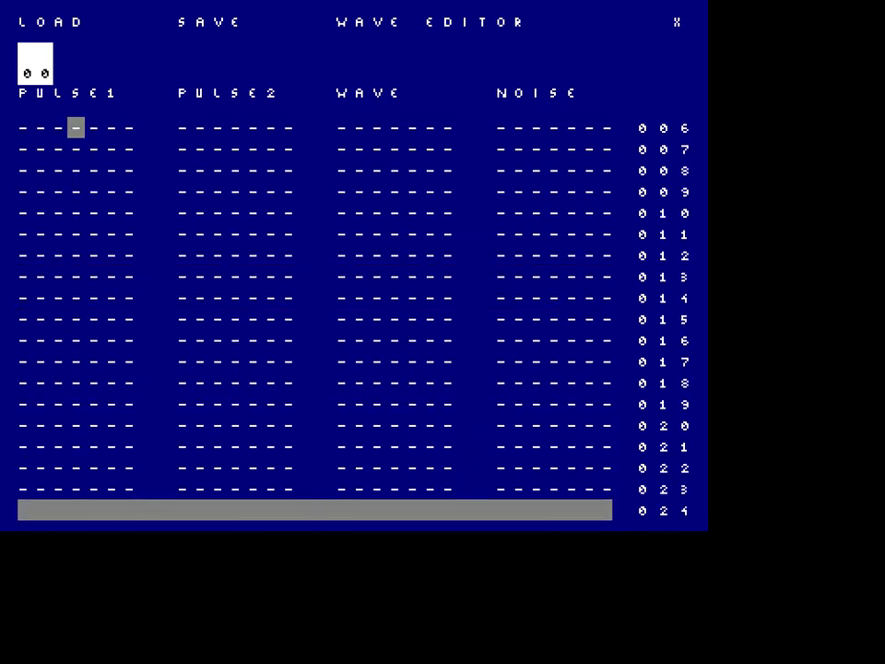
pyautogui.press('space')
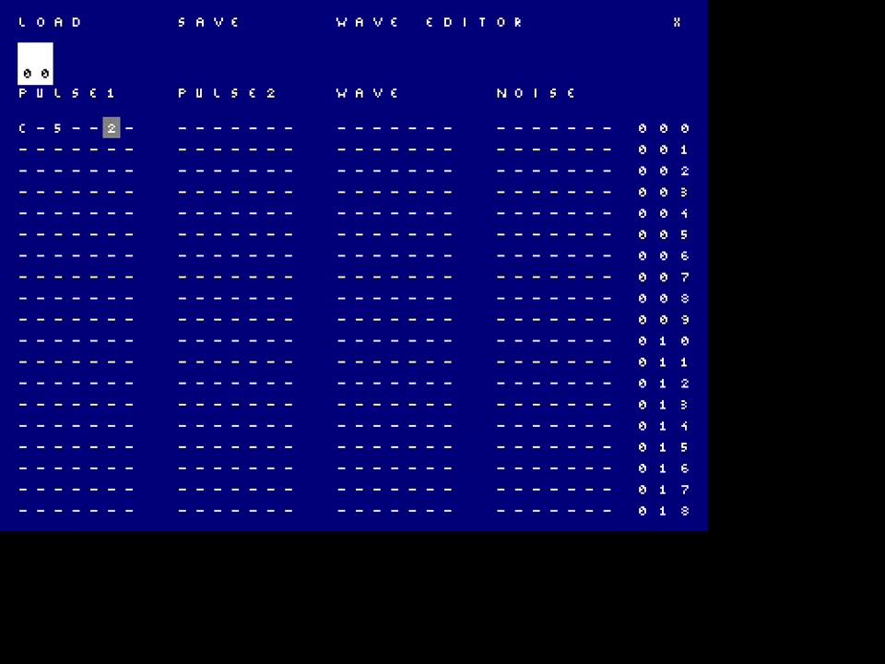
pyautogui.press('space')
# Set the sixth column of PULSE1 to 1 in rows 005 to 008
pyautogui.press('Down')
pyautogui.press('Down')
pyautogui.press('Down')
pyautogui.press('Down')
pyautogui.press('Down')
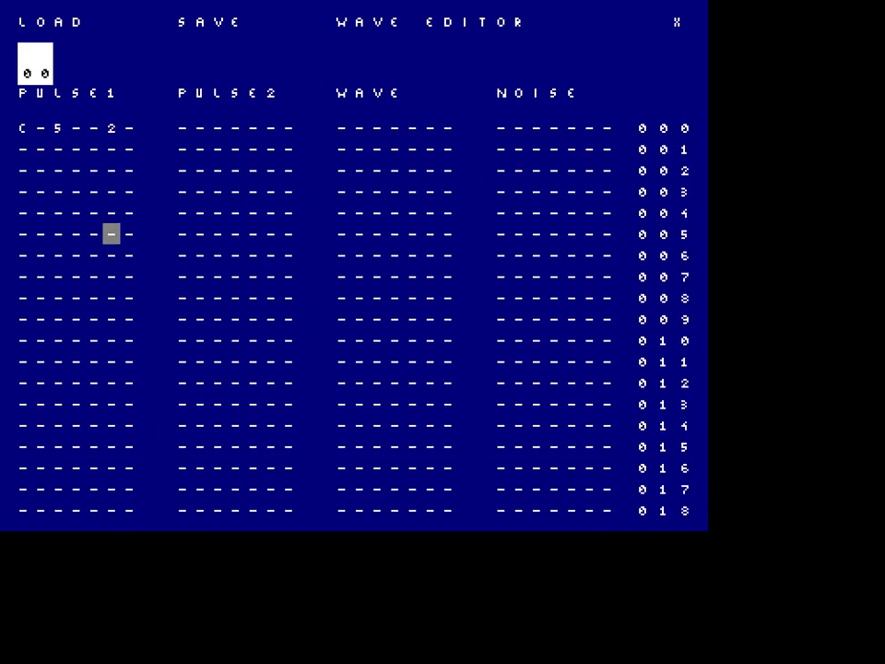
pyautogui.write('1')
pyautogui.press('Down')
pyautogui.press('1')
pyautogui.press('Down')
pyautogui.press('1')
pyautogui.press('Down')
pyautogui.press('1')
# Set the sixth column of PULSE1 to 2 in rows 009 to 012
pyautogui.press('Down')
pyautogui.press('2')
pyautogui.press('Down')
pyautogui.press('2')
pyautogui.press('Down')
pyautogui.press('2')
pyautogui.press('Down')
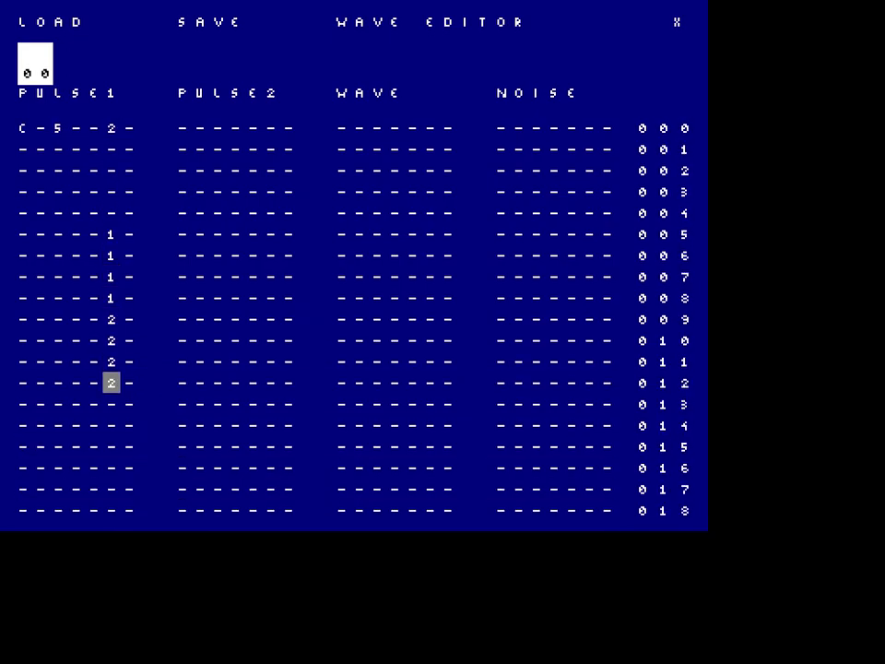
pyautogui.press('2')
# Set the sixth column of PULSE1 to 3 in rows 013 to 016
pyautogui.press('Down')
pyautogui.press('3')
pyautogui.press('Down')
pyautogui.press('3')
pyautogui.press('Down')
pyautogui.press('3')
pyautogui.press('Down')
pyautogui.press('3')
# Set the sixth column of PULSE1 to 4 in rows 017 to 020
pyautogui.press('Down')
pyautogui.press('4')
pyautogui.press('Down')
pyautogui.press('4')
pyautogui.press('Down')
pyautogui.press('4')
pyautogui.press('Down')
pyautogui.press('4')
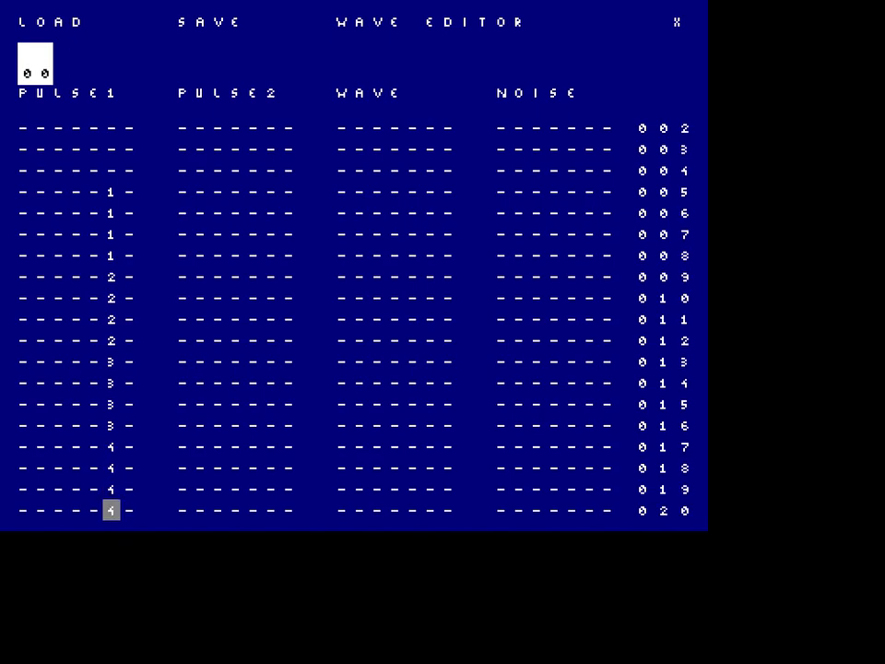
# Set the sixth column of PULSE1 to 5 in rows 021 to 024
pyautogui.press('Down')
pyautogui.press('5')
pyautogui.press('Down')
pyautogui.press('5')
pyautogui.press('Down')
pyautogui.press('5')
pyautogui.press('Down')
pyautogui.press('5')
# Set the sixth column of PULSE1 to 6 in rows 025 to 028
pyautogui.press('Down')
pyautogui.press('6')
pyautogui.press('Down')
pyautogui.press('6')
pyautogui.press('Down')
pyautogui.press('6')
pyautogui.press('Down')
pyautogui.press('6')
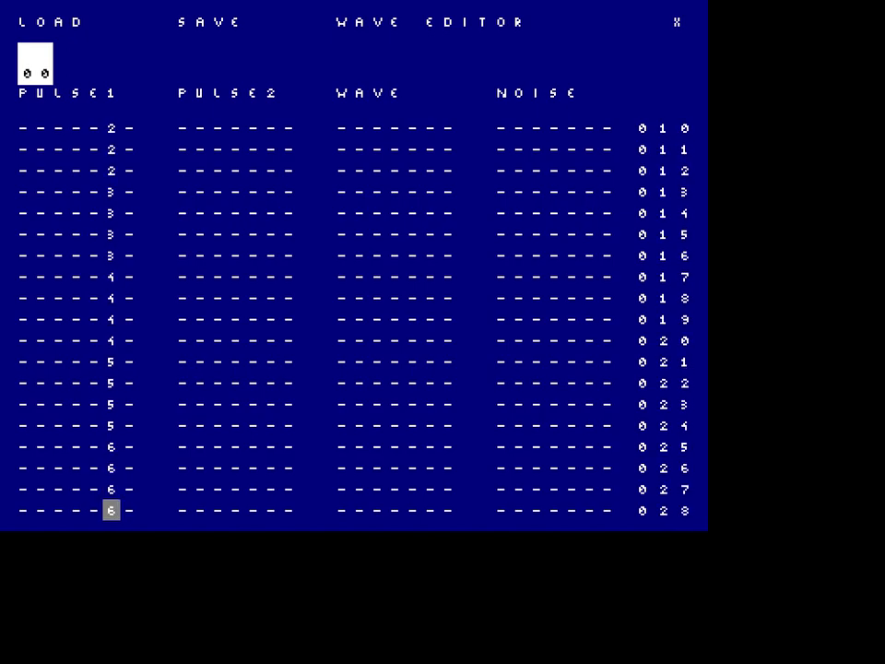
# Set the sixth column of PULSE1 to 7 in rows 029 to 033
pyautogui.press('Down')
pyautogui.press('7')
pyautogui.press('Down')
pyautogui.press('7')
pyautogui.press('Down')
pyautogui.press('7')
pyautogui.press('Down')
pyautogui.press('7')
pyautogui.press('Down')
pyautogui.press('7')
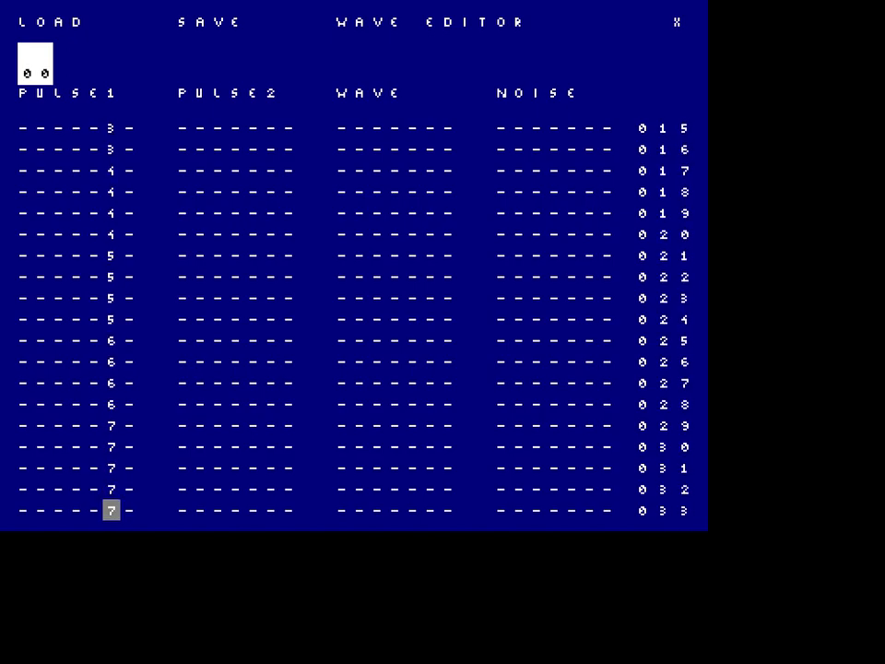
# Set the sixth column of PULSE1 to 8 in rows 032 to 035, overwriting the last two 7 entries
pyautogui.press('Up')
pyautogui.press('8')
pyautogui.press('Down')
pyautogui.press('8')
pyautogui.press('Down')
pyautogui.press('8')
pyautogui.press('Down')
pyautogui.press('8')
# Set the sixth column of PULSE1 to 9 in rows 036 to 039
pyautogui.press('Down')
pyautogui.press('9')
pyautogui.press('Down')
pyautogui.press('9')
pyautogui.press('Down')
pyautogui.press('9')
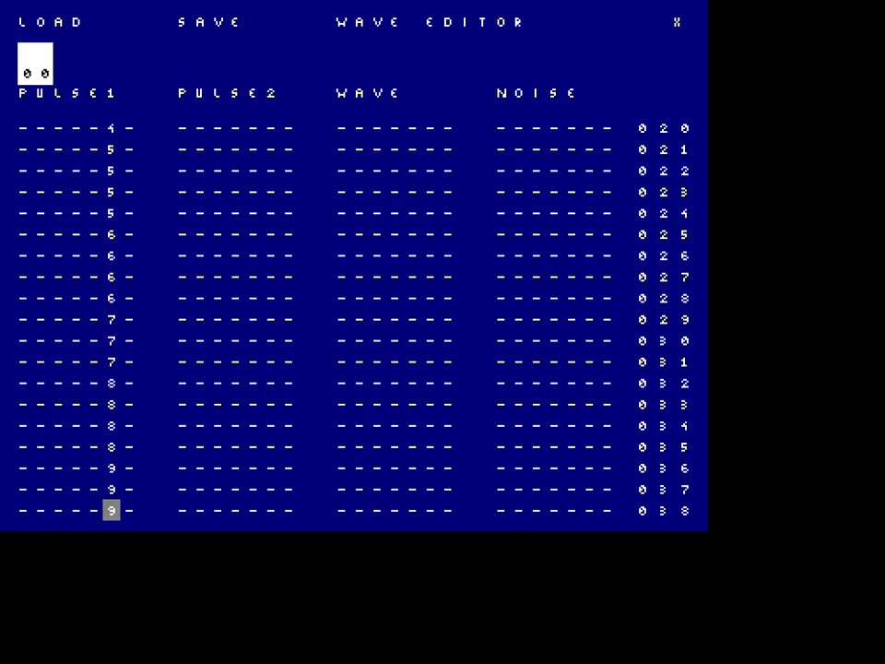
pyautogui.press('Down')
pyautogui.press('9')
# Set the sixth column of PULSE1 to A in rows 040 to 043
pyautogui.press('Down')
pyautogui.press('a')
pyautogui.press('Down')
pyautogui.press('a')
pyautogui.press('Down')
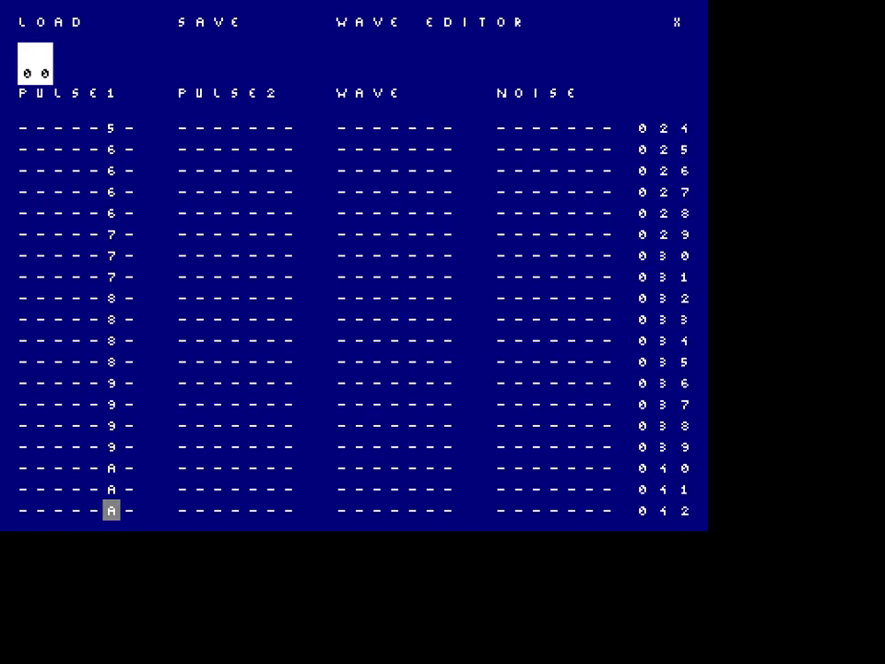
pyautogui.press('a')
pyautogui.press('Down')
pyautogui.press('a')
# Set the sixth column of PULSE1 to B in rows 044 to 047
pyautogui.press('Down')
pyautogui.press('b')
pyautogui.press('Down')
pyautogui.press('b')
pyautogui.press('Down')
pyautogui.press('b')
pyautogui.press('Down')
pyautogui.press('b')
# Set the sixth column of PULSE1 to C in rows 048 to 051
pyautogui.press('Down')
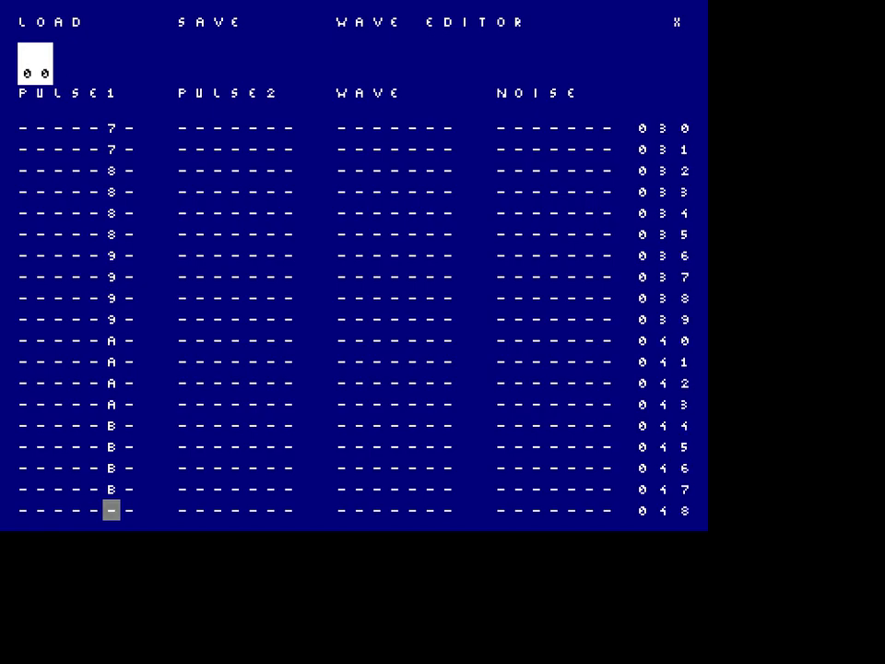
pyautogui.press('c')
pyautogui.press('Down')
pyautogui.press('c')
pyautogui.press('Down')
pyautogui.press('c')
pyautogui.press('Down')
pyautogui.press('c')
# Set the sixth column of PULSE1 to D in rows 052 to 055, and play the pattern
pyautogui.press('Down')
pyautogui.press('d')
pyautogui.press('Down')
pyautogui.press('d')
pyautogui.press('Down')
pyautogui.press('d')
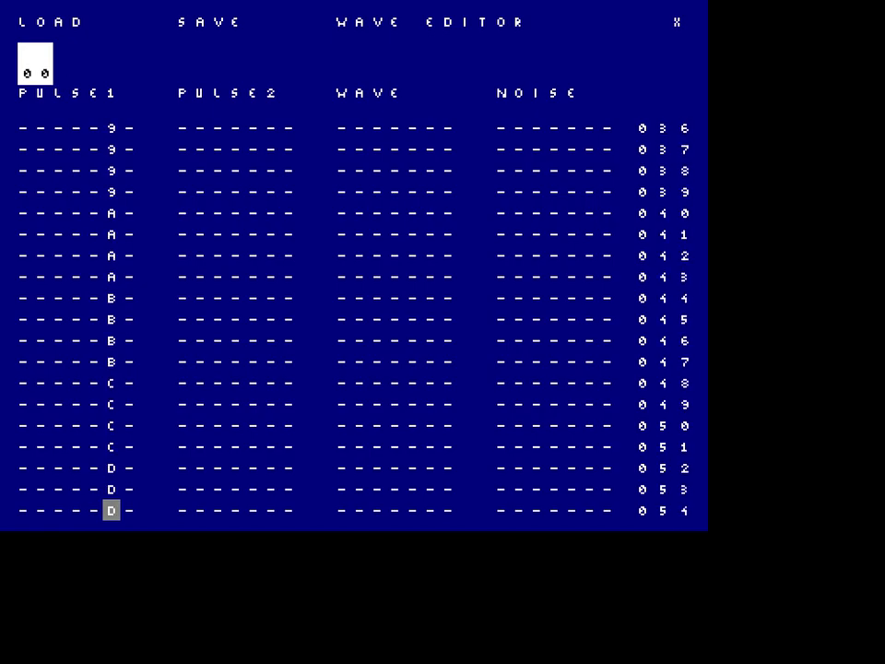
pyautogui.press('Down')
pyautogui.press('d')
pyautogui.press('space')
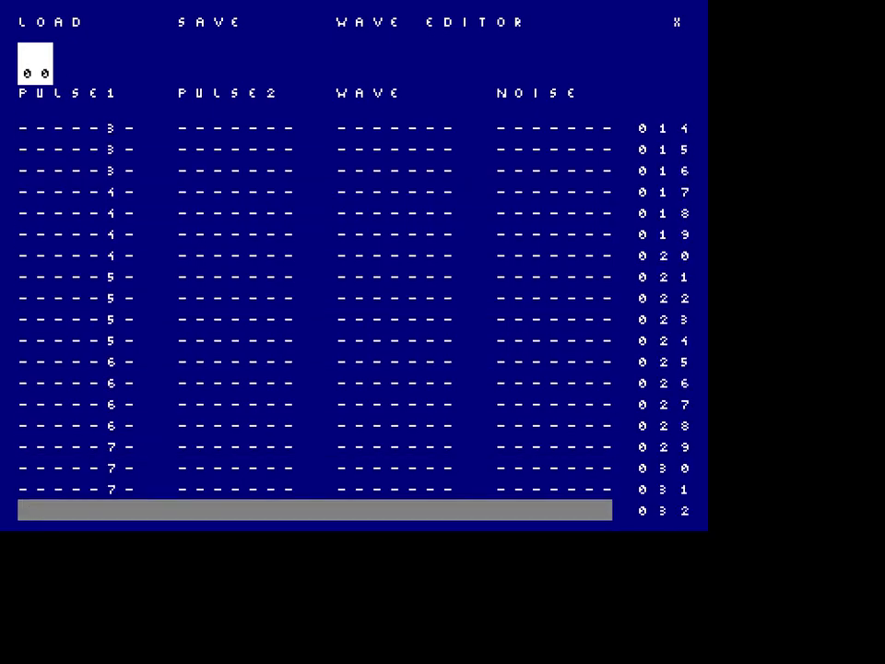
pyautogui.press('space')
# Cut rows 000 to 015 of PULSE1 and paste the block into PULSE2 starting at row 000
pyautogui.click(129, 234)
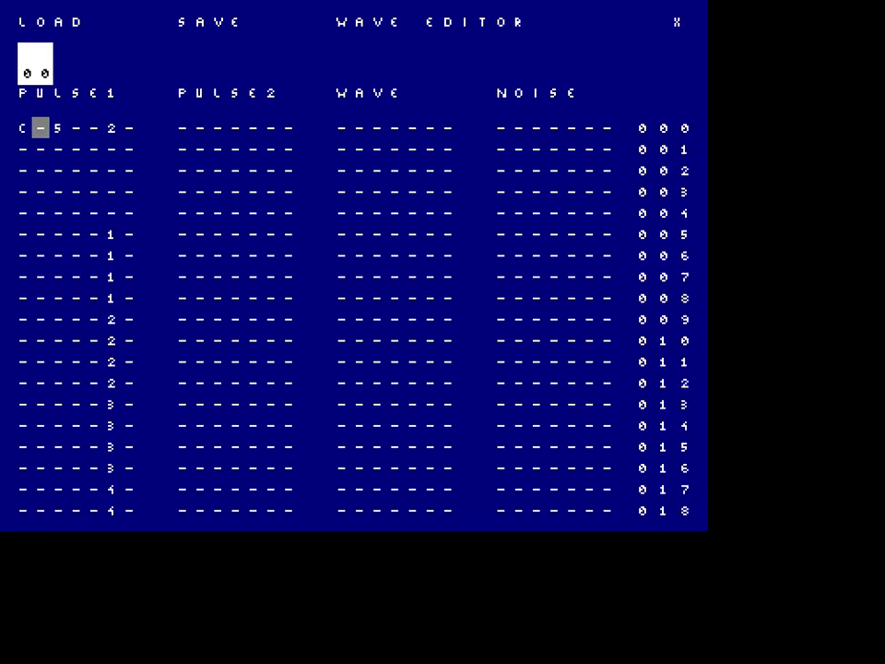
pyautogui.click(41, 128)
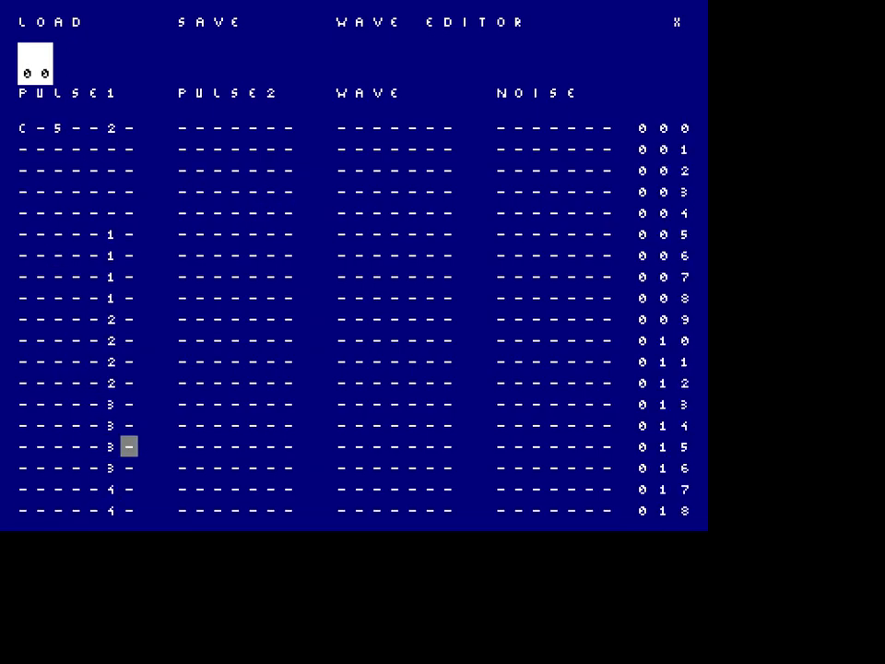
pyautogui.hotkey('ctrl', 'x')
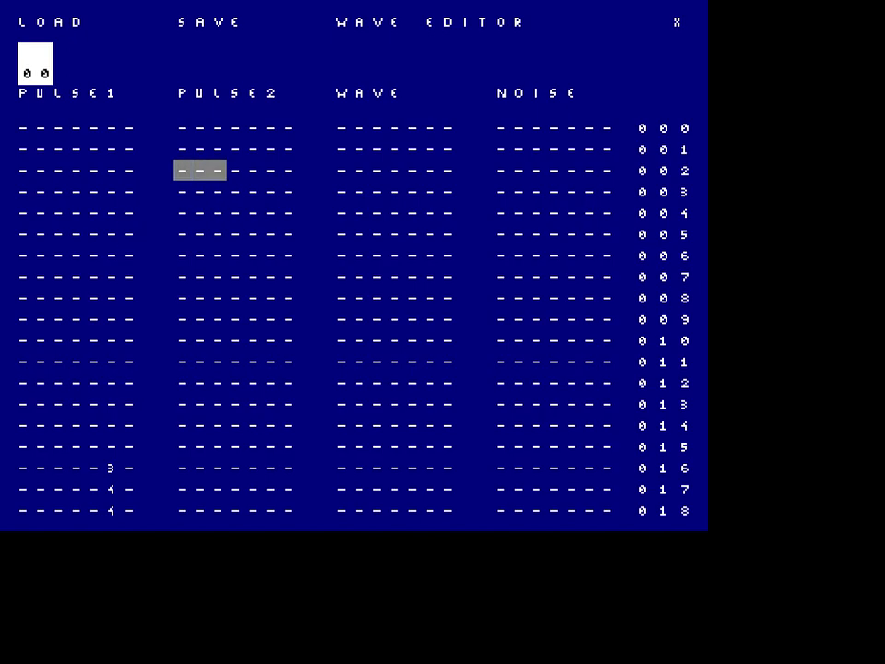
pyautogui.hotkey('ctrl', 'v')
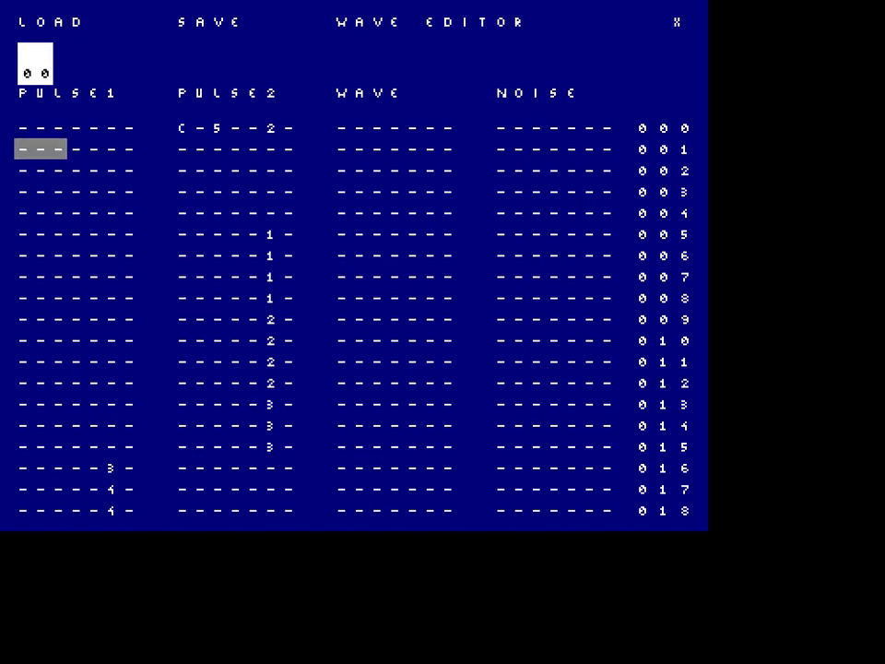
# Paste the cut block back into PULSE1 at row 000 and delete the C-5 note from that row
pyautogui.hotkey('ctrl', 'v')
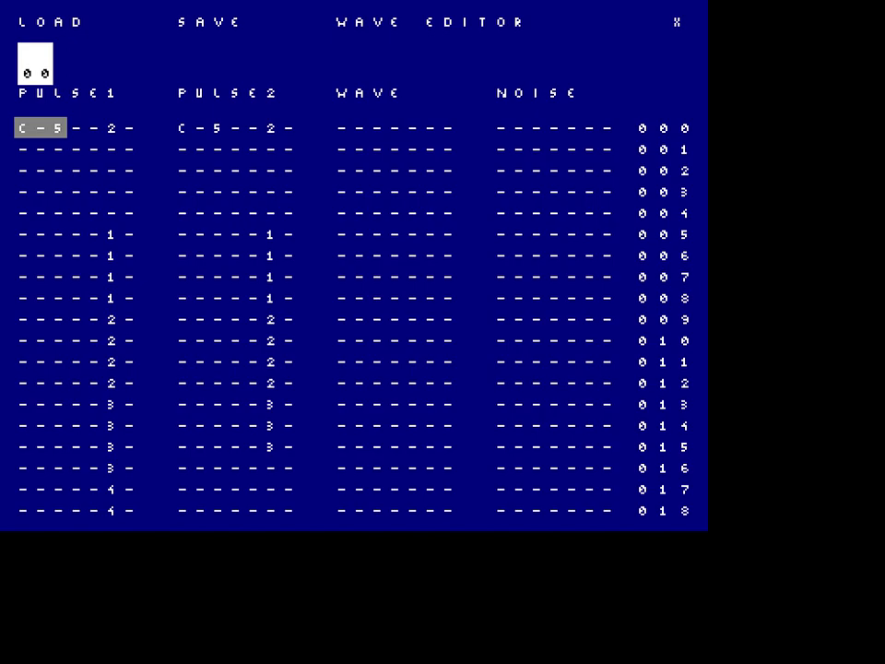
pyautogui.press('Delete')
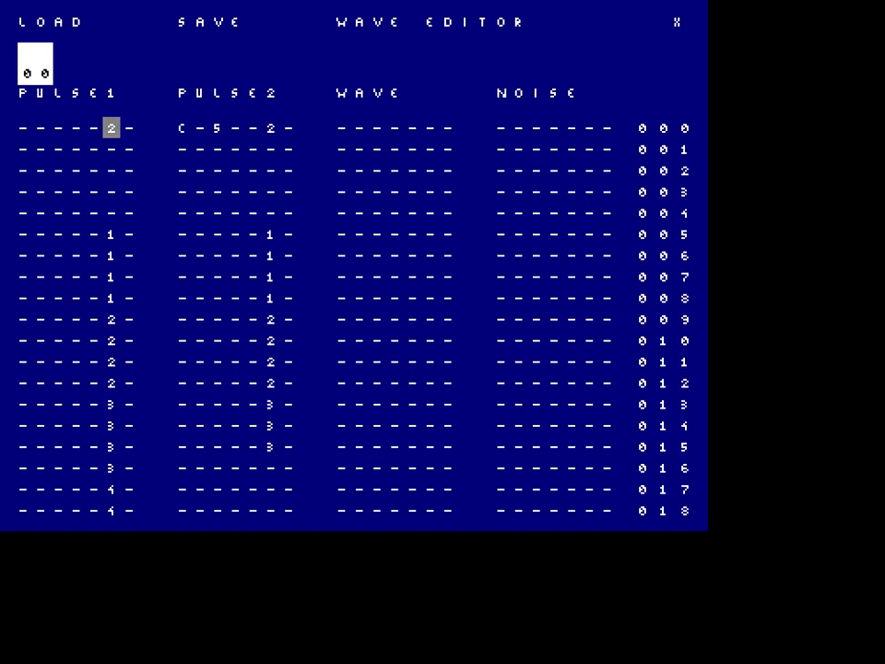
# Go through the sixth-column values of PULSE1 down to the last D entry in row 055
pyautogui.scroll(-5, 112, 382)
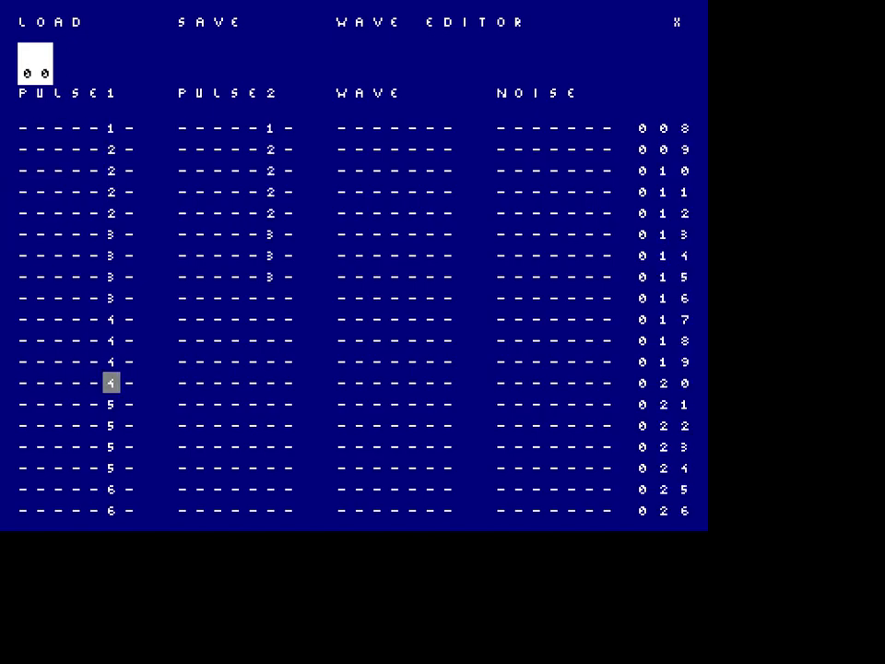
pyautogui.press('Down')
pyautogui.press('Down')
pyautogui.press('Down')
pyautogui.press('Down')
pyautogui.press('Down')
pyautogui.press('Down')
pyautogui.press('Down')
pyautogui.press('Down')
pyautogui.press('Down')
pyautogui.press('Down')
pyautogui.press('Down')
pyautogui.press('Down')
pyautogui.press('Right')
pyautogui.press('Down')
pyautogui.press('Down')
pyautogui.press('Down')
pyautogui.press('Down')
pyautogui.press('Down')
pyautogui.press('Down')
pyautogui.press('Left')
pyautogui.press('Down')
pyautogui.press('Down')
pyautogui.press('Down')
pyautogui.press('Down')
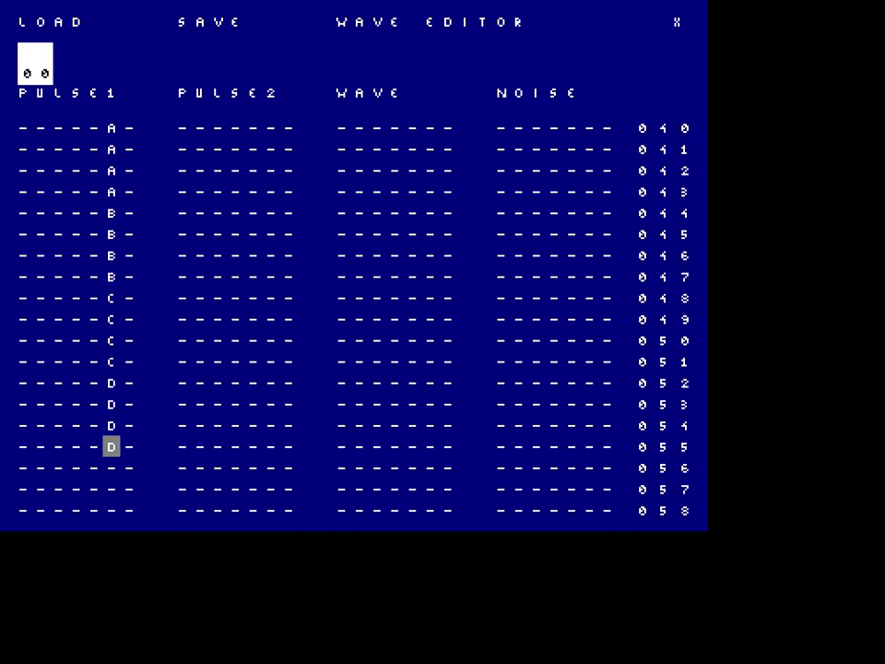
# Clear the remaining sixth-column values from PULSE1 and return to the C-5 note in row 000 of PULSE2
pyautogui.press('Right')
pyautogui.press('Up')
pyautogui.press('Up')
pyautogui.press('Up')
pyautogui.press('Up')
pyautogui.press('Up')
pyautogui.press('Up')
pyautogui.press('Up')
pyautogui.press('Up')
pyautogui.press('Up')
pyautogui.press('Up')
pyautogui.press('Up')
pyautogui.press('Up')
pyautogui.press('Up')
pyautogui.press('Up')
pyautogui.press('Up')
pyautogui.press('Up')
pyautogui.press('Up')
pyautogui.press('Up')
pyautogui.press('Up')
pyautogui.press('Up')
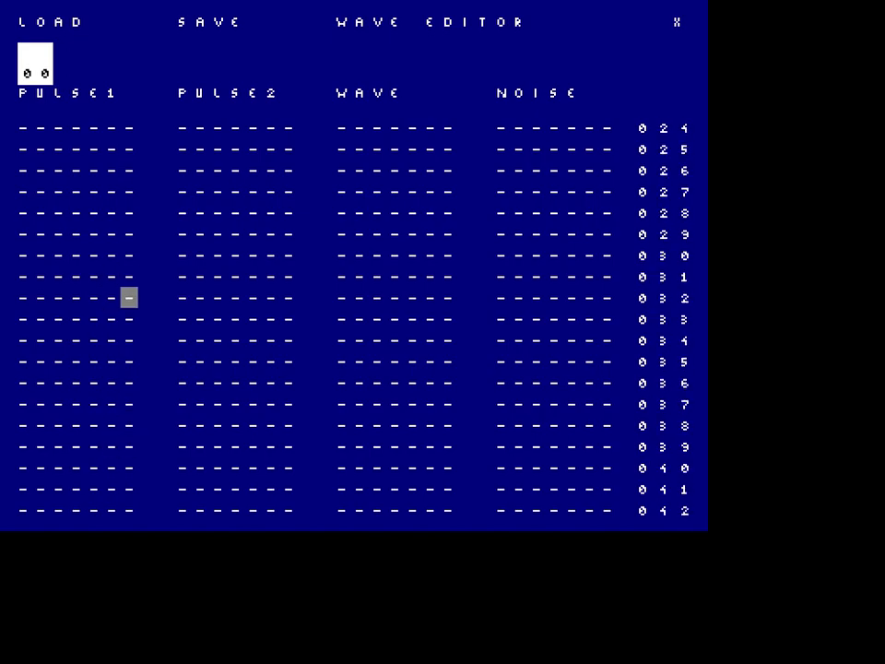
pyautogui.press('Up')
pyautogui.press('Up')
pyautogui.press('Up')
pyautogui.press('Up')
pyautogui.press('Up')
pyautogui.press('Up')
pyautogui.press('Up')
pyautogui.press('Up')
pyautogui.press('Up')
pyautogui.press('Right')
pyautogui.press('Up')
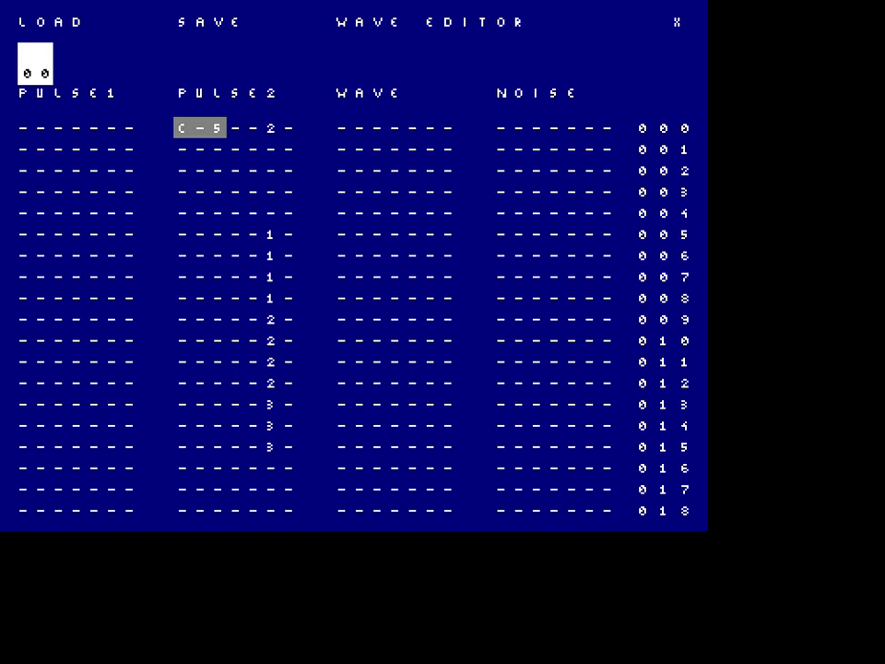
# Transpose pattern 00 by plus 1 and play the pattern
pyautogui.press('Down')
pyautogui.press('Down')
pyautogui.press('Down')
pyautogui.press('Right')
pyautogui.press('Down')
pyautogui.press('Right')
pyautogui.press('Right')
pyautogui.press('Right')
pyautogui.rightClick(232, 162)
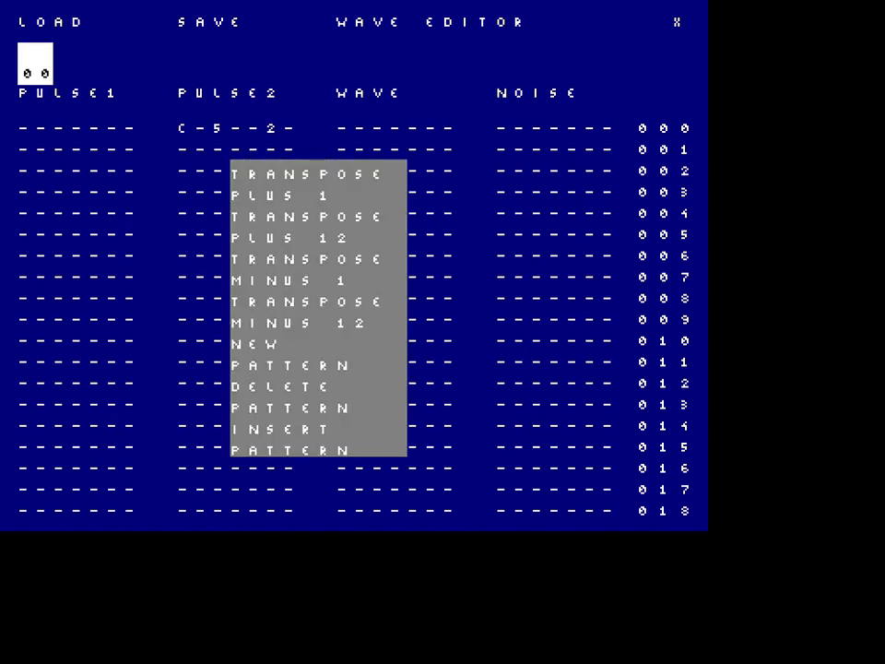
pyautogui.press('Down')
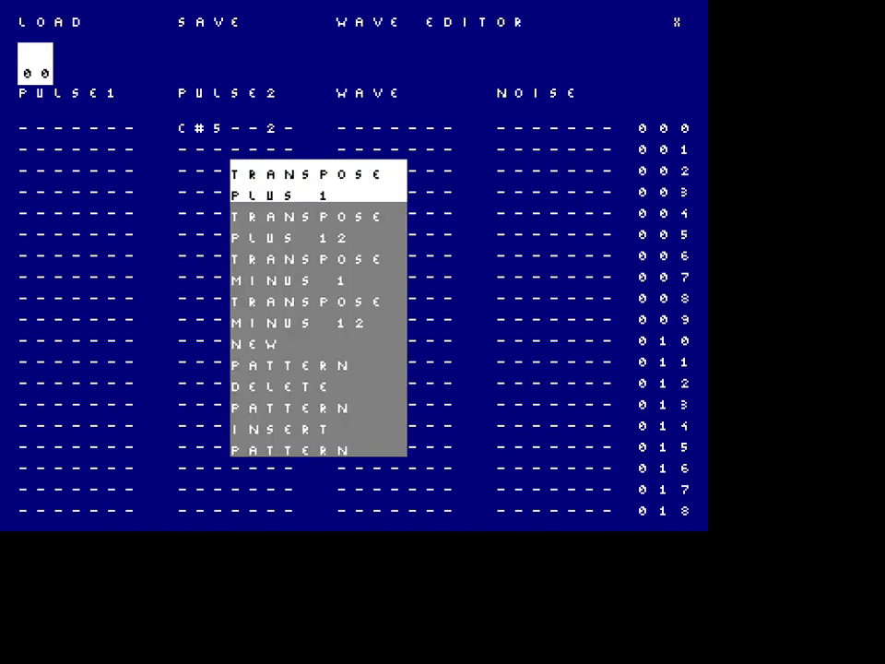
pyautogui.click(57, 171)
pyautogui.press('space')
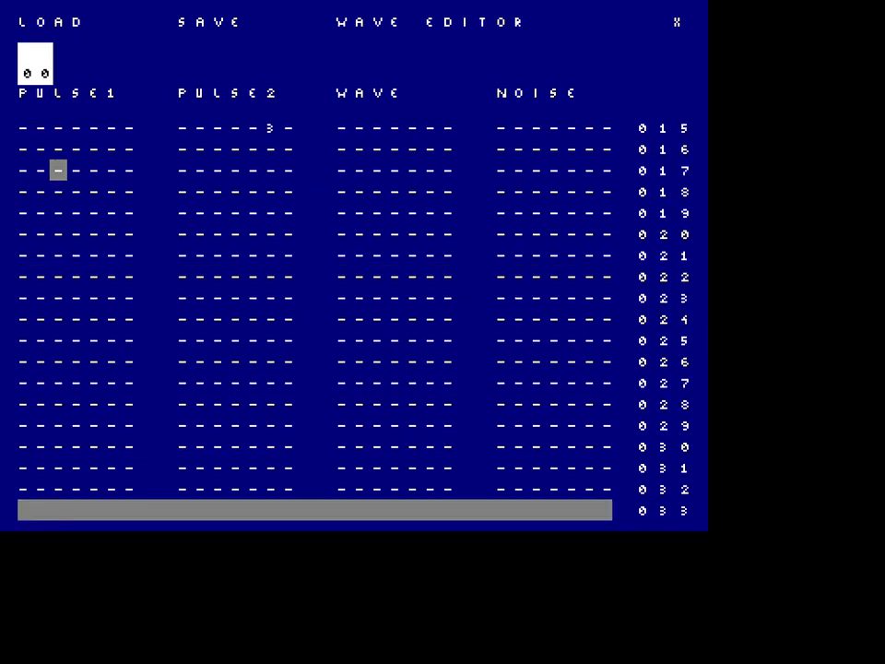
pyautogui.press('space')
pyautogui.click(129, 148)
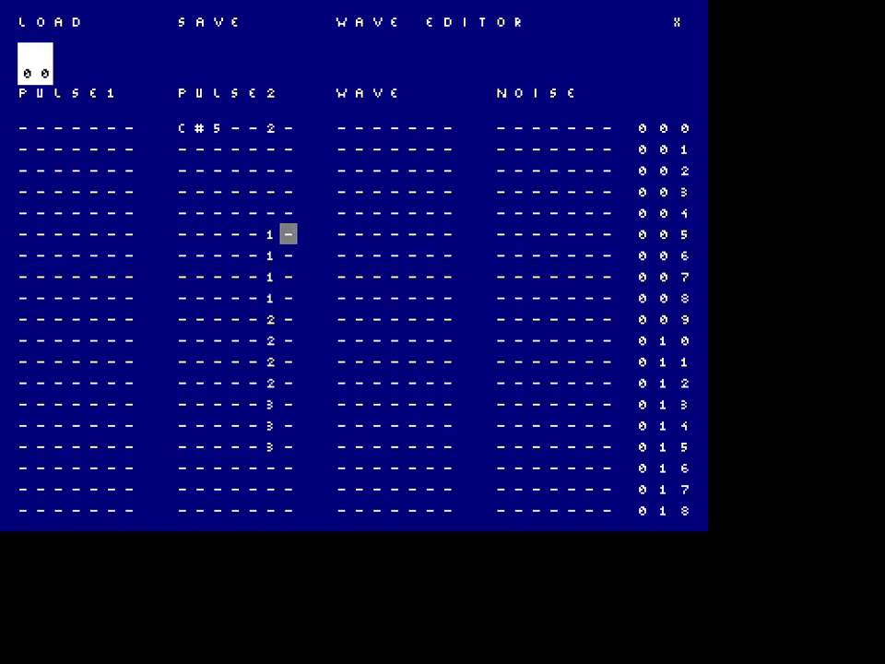
# Transpose pattern 00 by plus 12 and play the result
pyautogui.rightClick(271, 212)
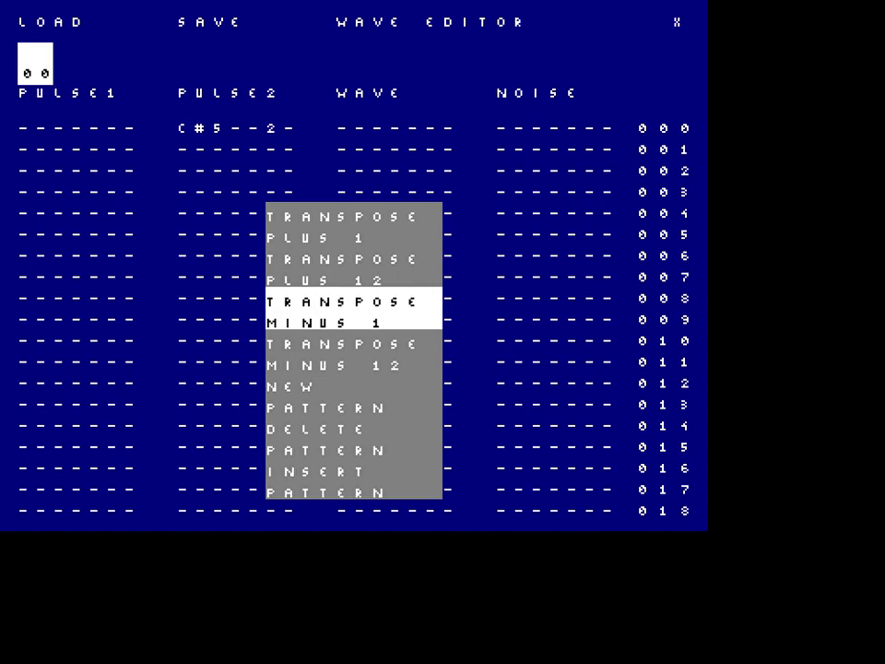
pyautogui.click(199, 234)
pyautogui.press('space')
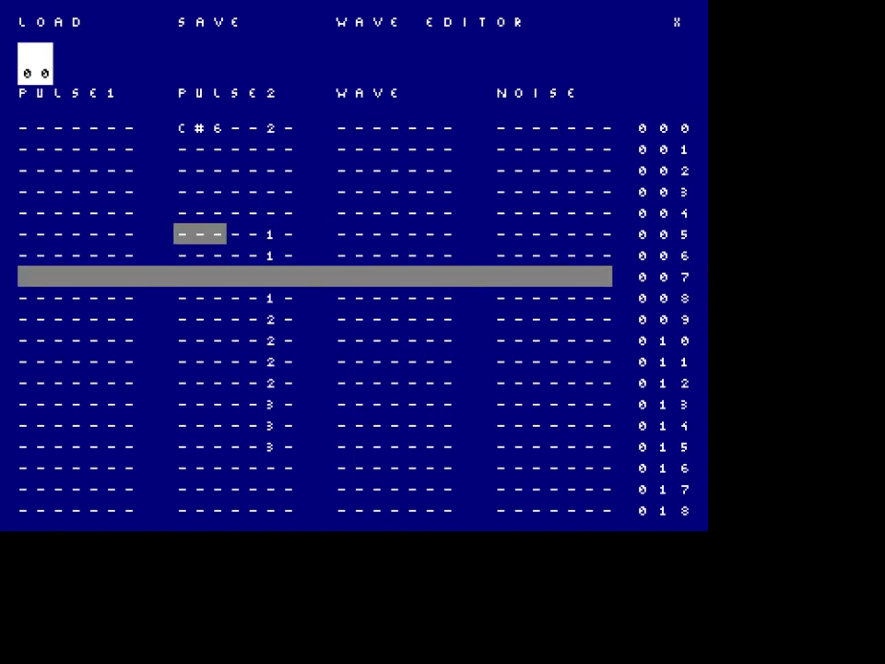
# Set the seventh column of NOISE to C in row 015 and play the pattern again
pyautogui.press('space')
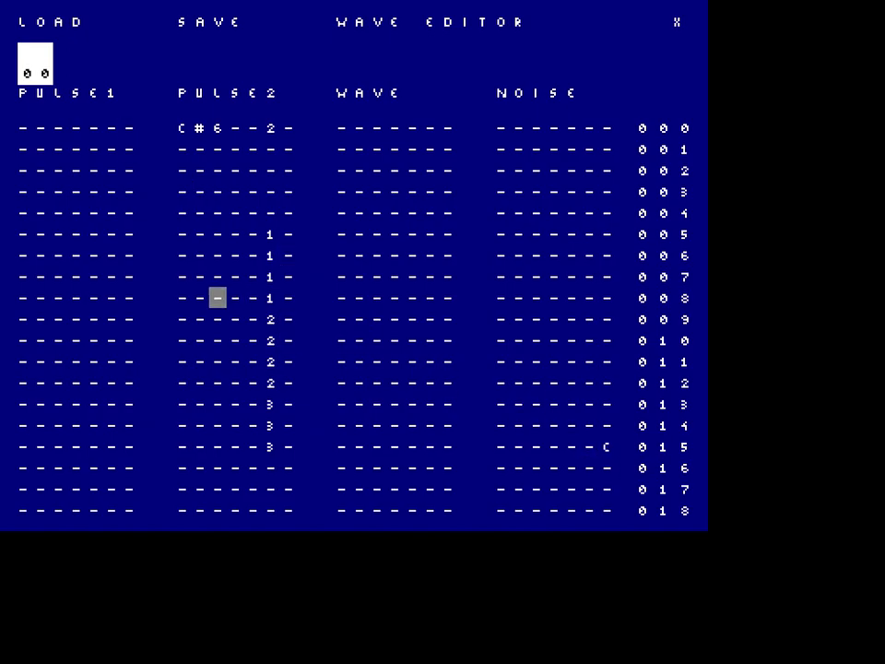
pyautogui.press('space')
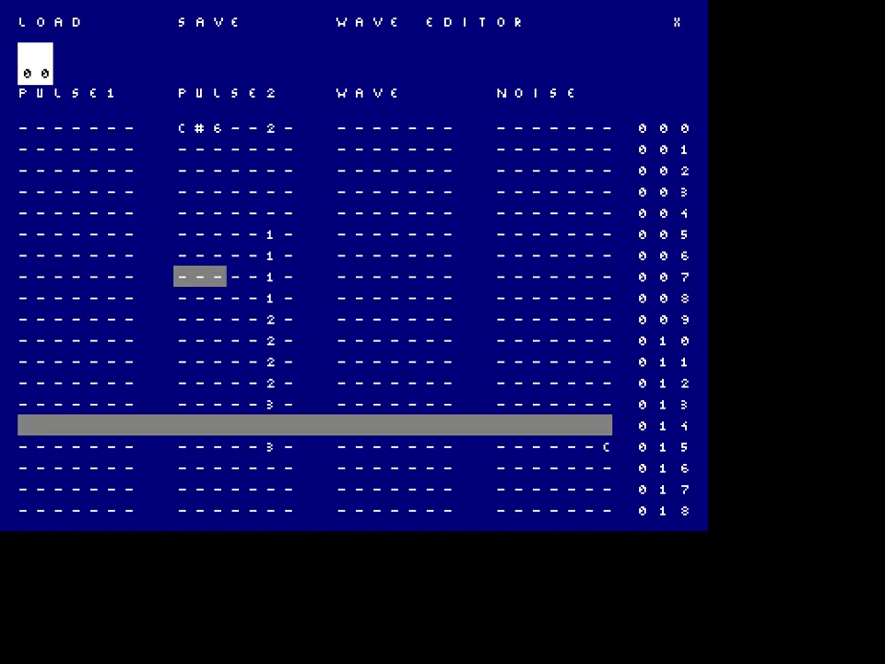
pyautogui.press('space')
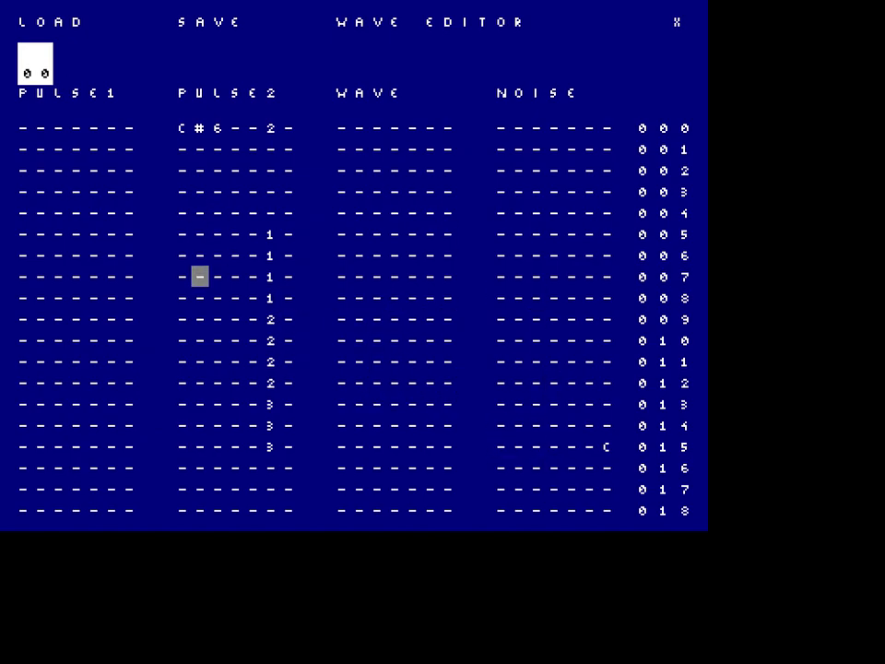
# Add a new pattern 01 and enter the note G-5 in row 000 of its PULSE1 channel
pyautogui.rightClick(200, 212)
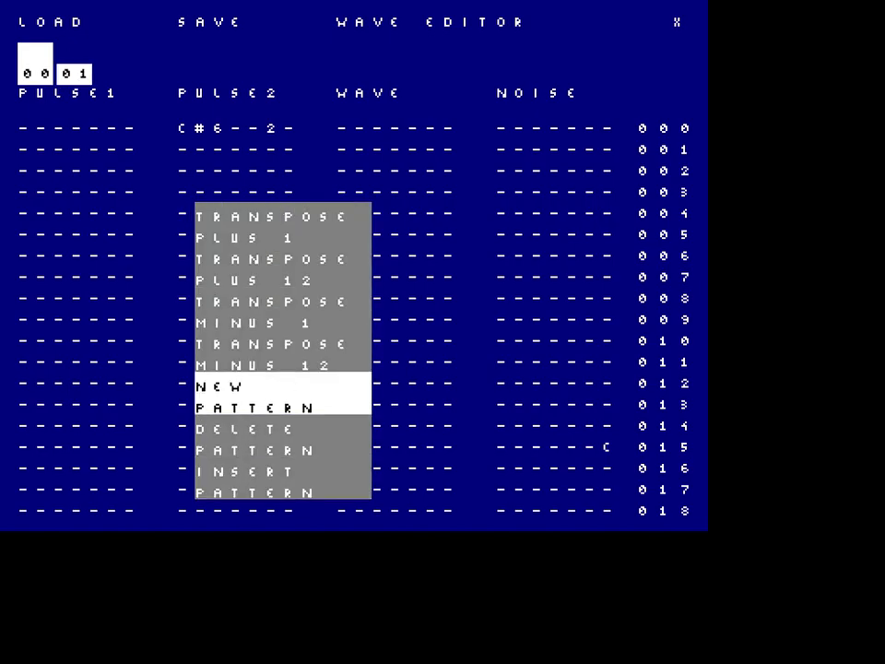
pyautogui.click(276, 394)
pyautogui.click(74, 74)
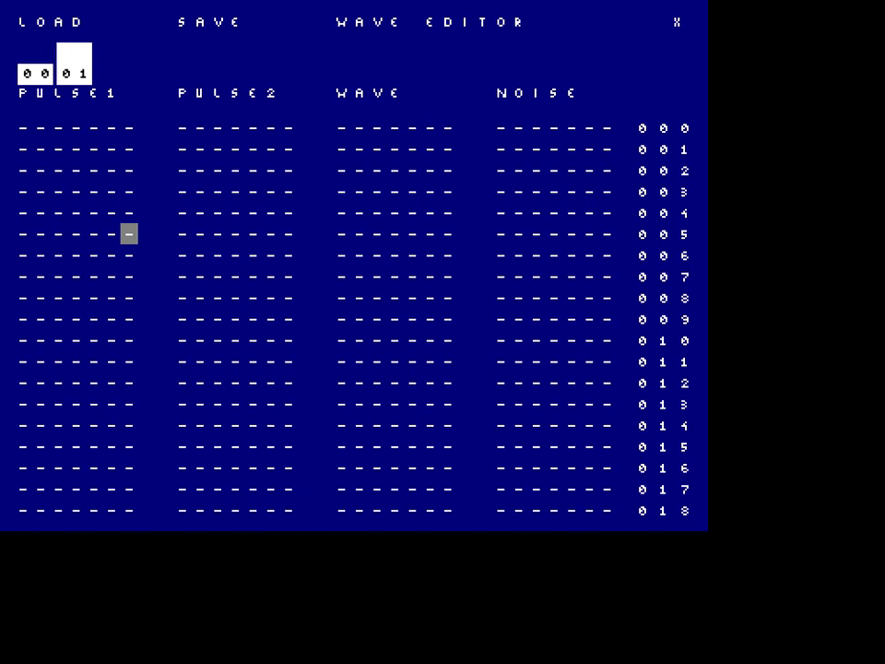
pyautogui.click(41, 127)
pyautogui.press('t')
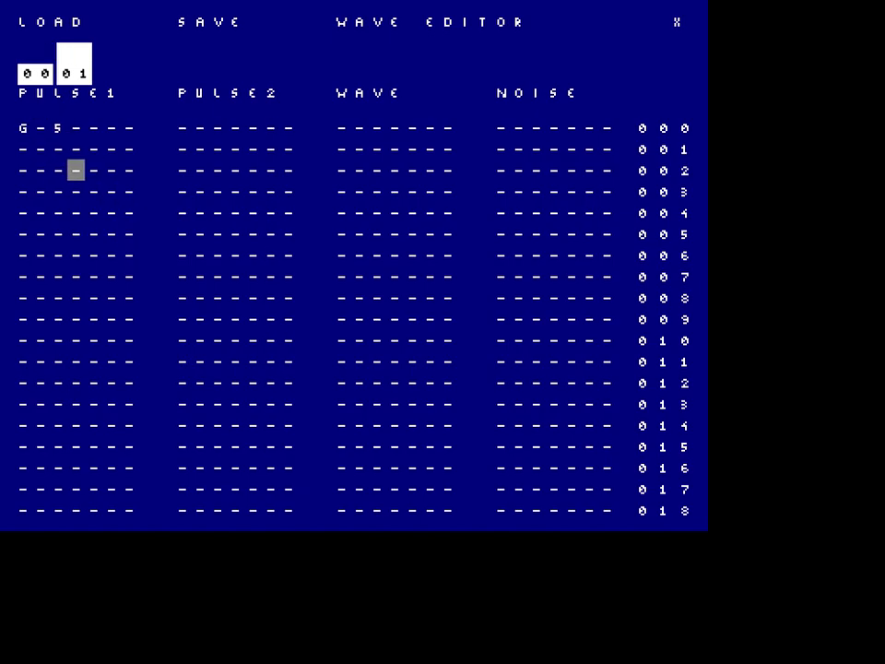
# Play pattern 01 to hear the G-5 note
pyautogui.press('Left')
pyautogui.press('space')
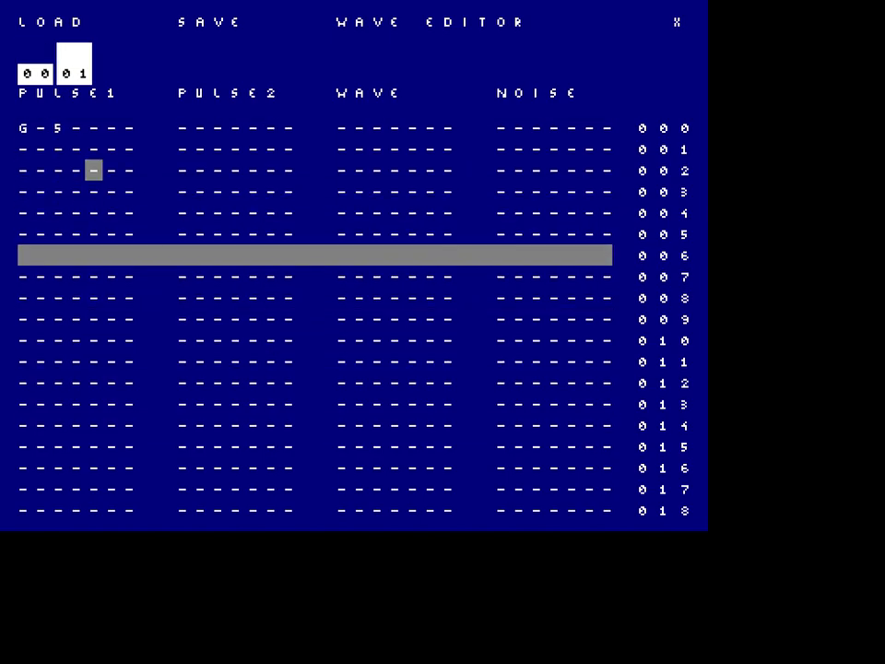
pyautogui.press('space')
# Clear the C value from row 015 of NOISE in pattern 00 and play the patterns
pyautogui.press('Left')
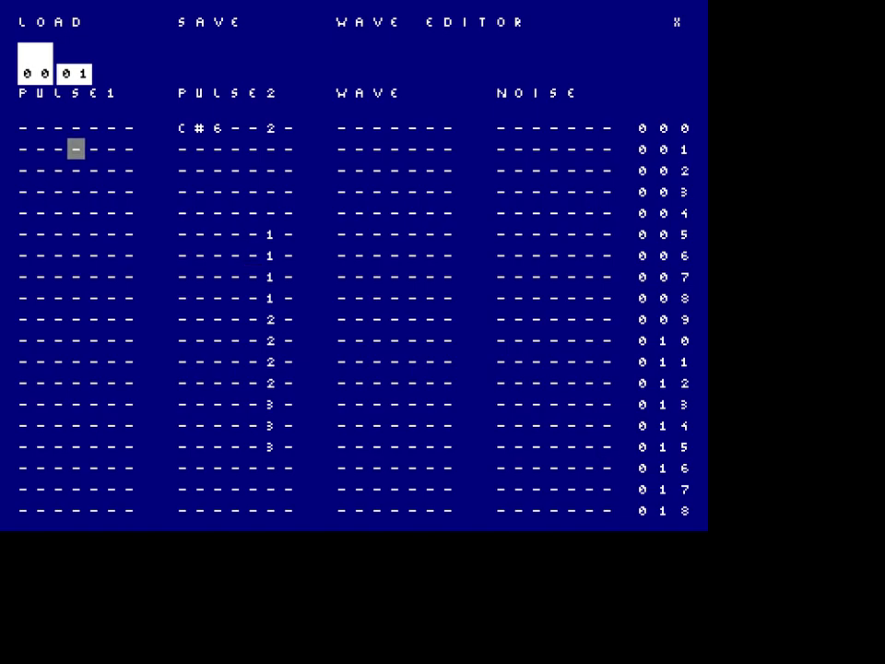
pyautogui.press('space')
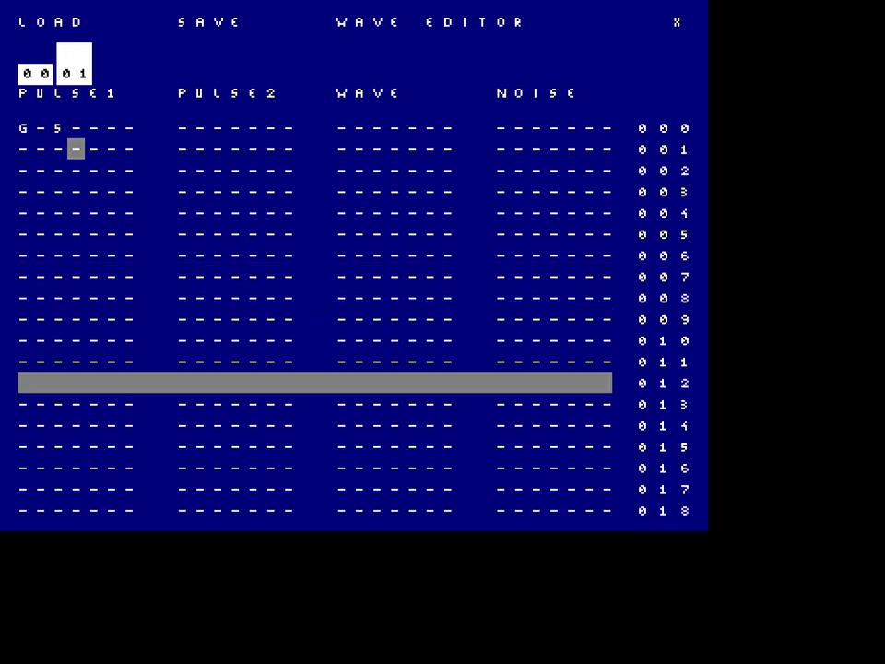
pyautogui.press('space')
# Add patterns 02 and 03, and insert two extra instances of pattern 02 into the pattern sequence
pyautogui.rightClick(76, 149)
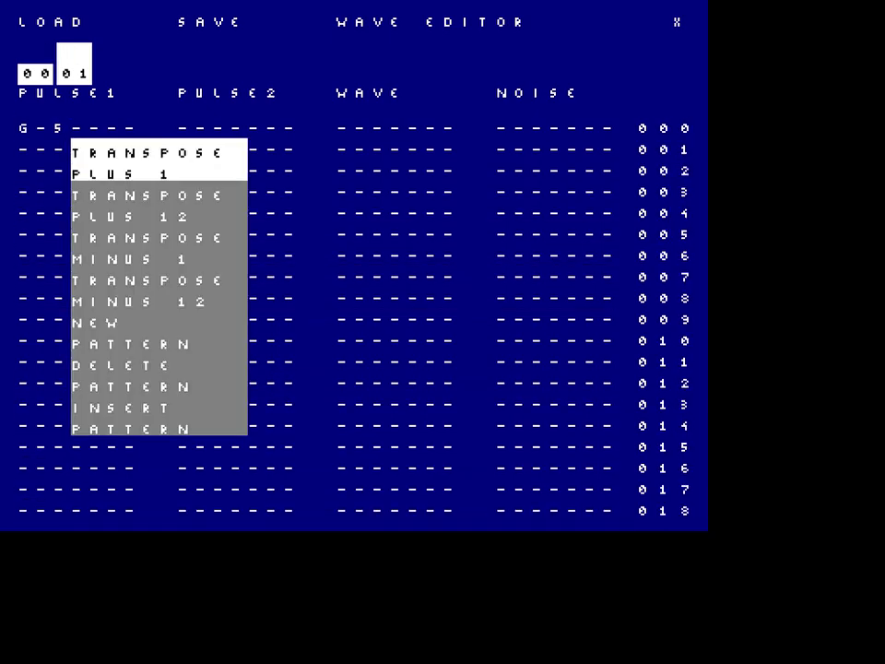
pyautogui.press('Return')
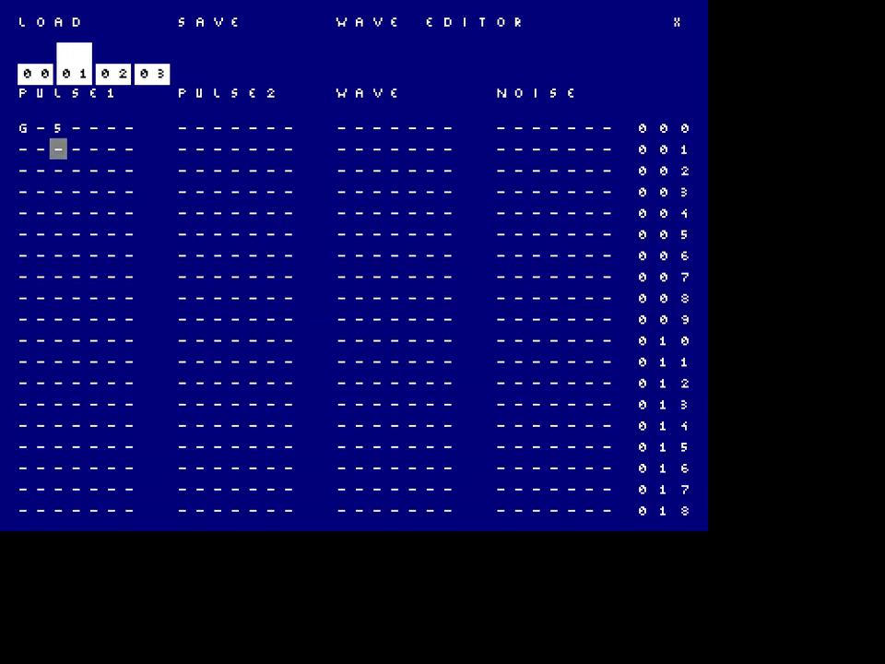
pyautogui.click(113, 73)
pyautogui.rightClick(58, 170)
pyautogui.click(110, 435)
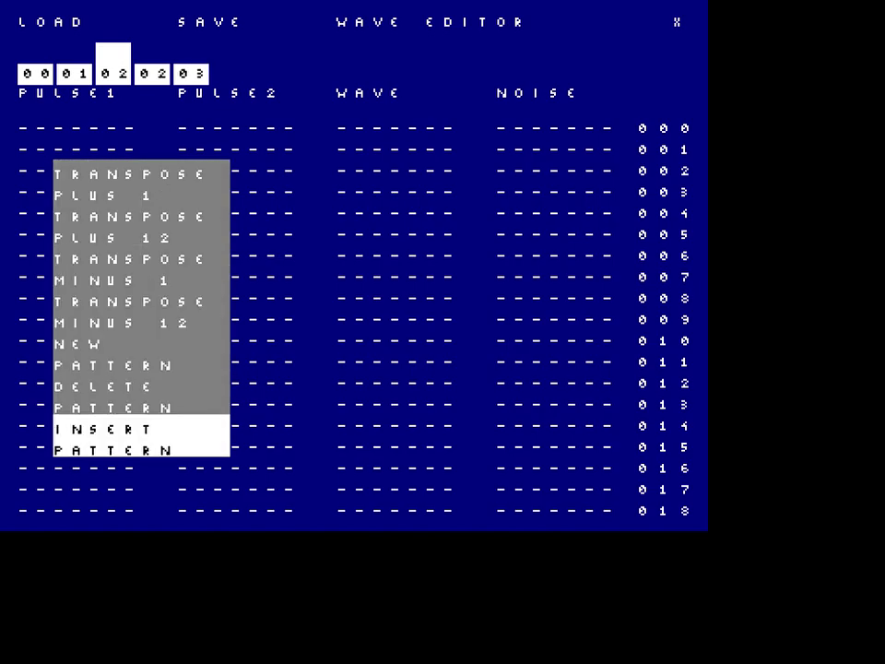
pyautogui.click(111, 435)
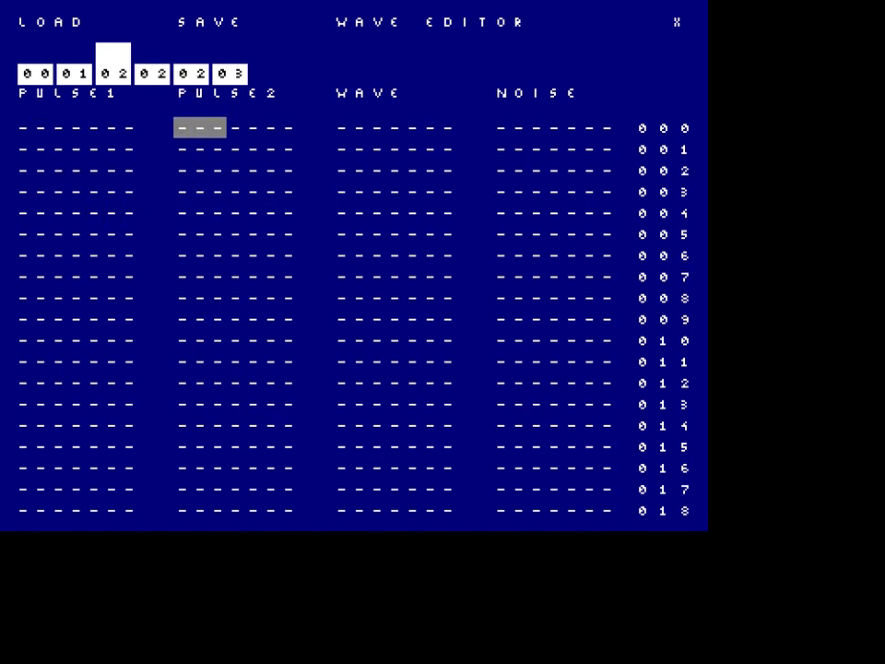
# Enter G-5 in rows 006 and 010 of PULSE2 in the last pattern 02 instance and compare the first instance
pyautogui.click(190, 74)
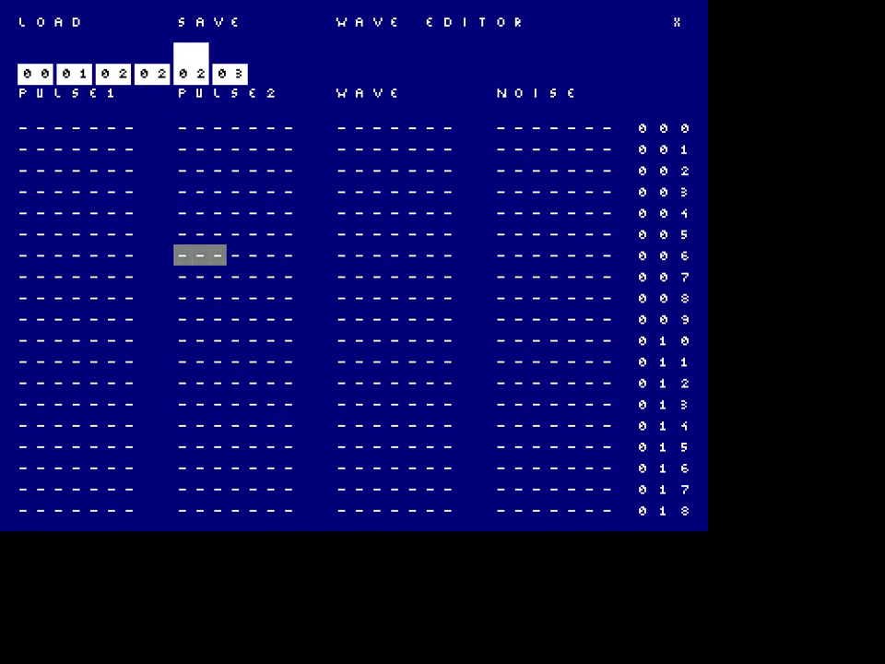
pyautogui.click(200, 255)
pyautogui.click(200, 340)
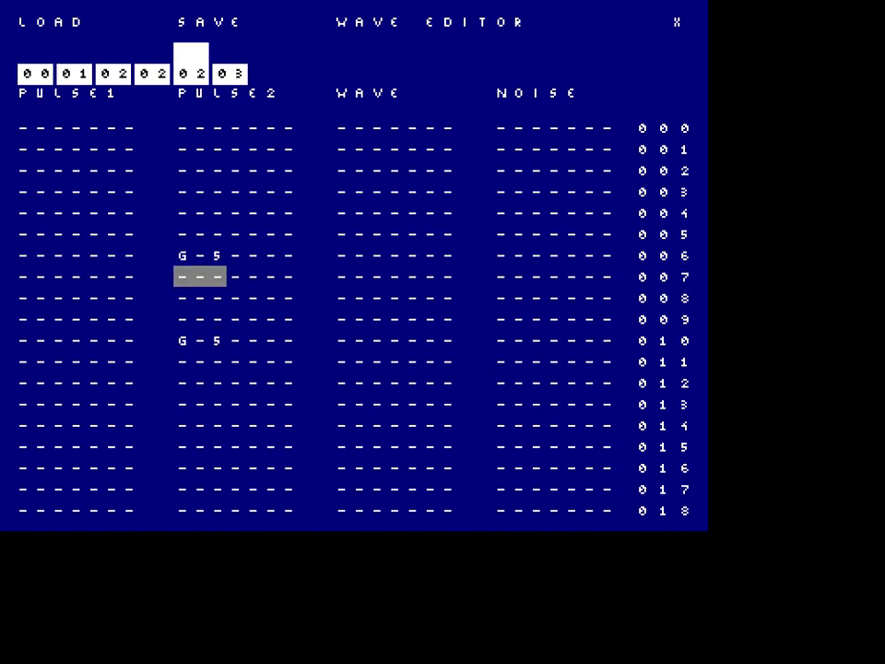
pyautogui.press('Left')
pyautogui.press('Left')
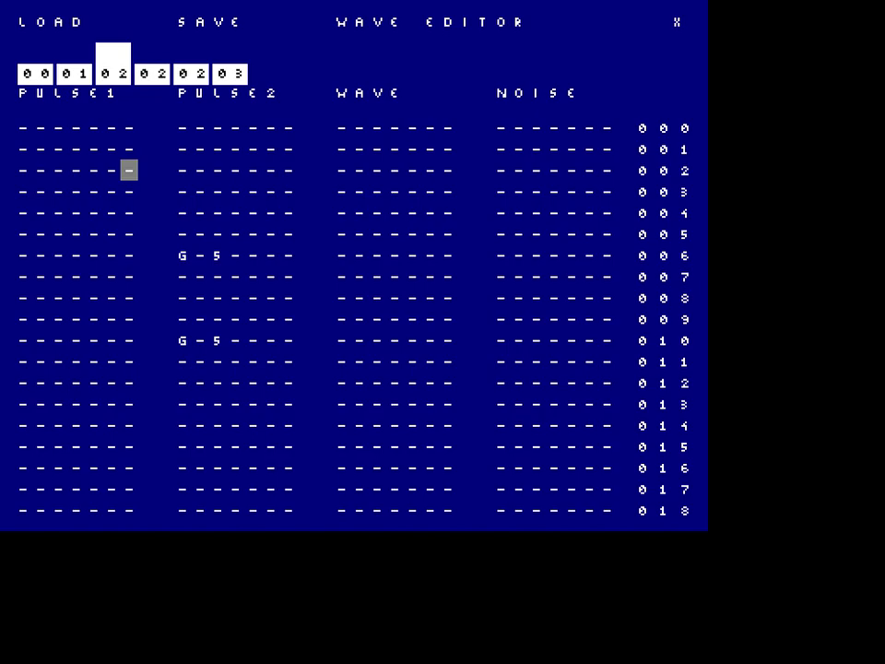
# Delete all three instances of pattern 02 from the pattern sequence
pyautogui.rightClick(241, 185)
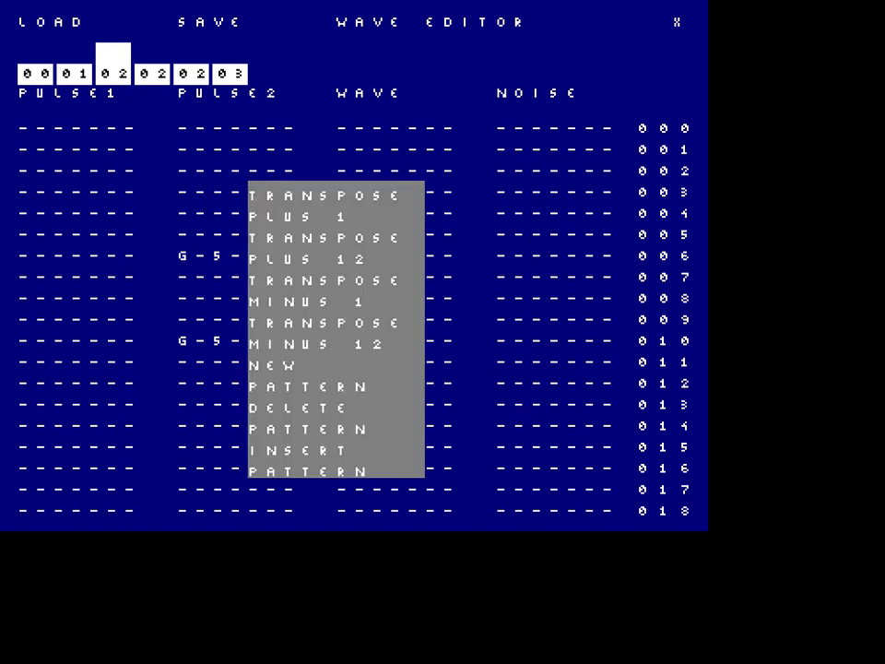
pyautogui.click(277, 414)
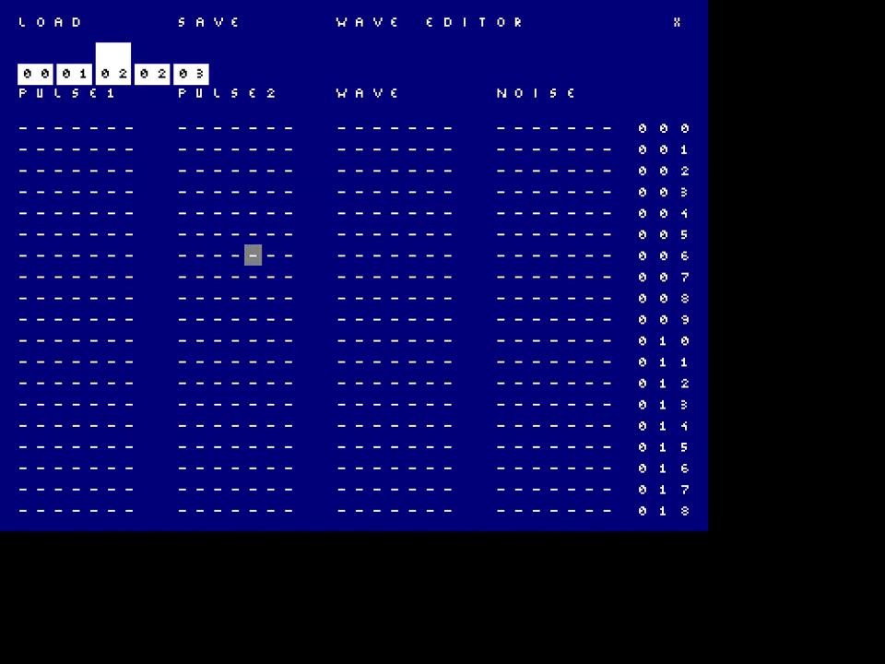
pyautogui.rightClick(251, 252)
pyautogui.click(272, 433)
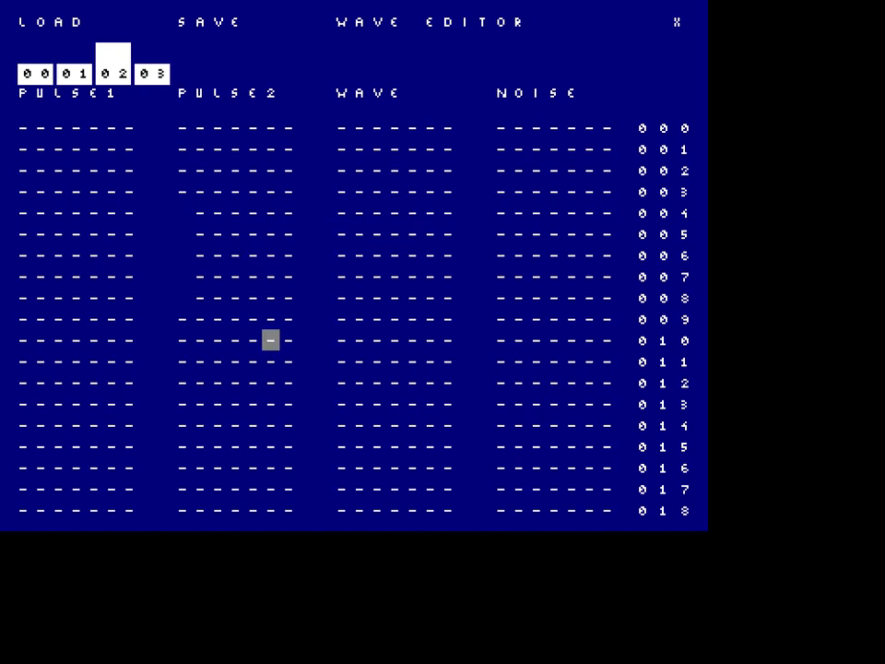
pyautogui.rightClick(235, 190)
pyautogui.click(263, 419)
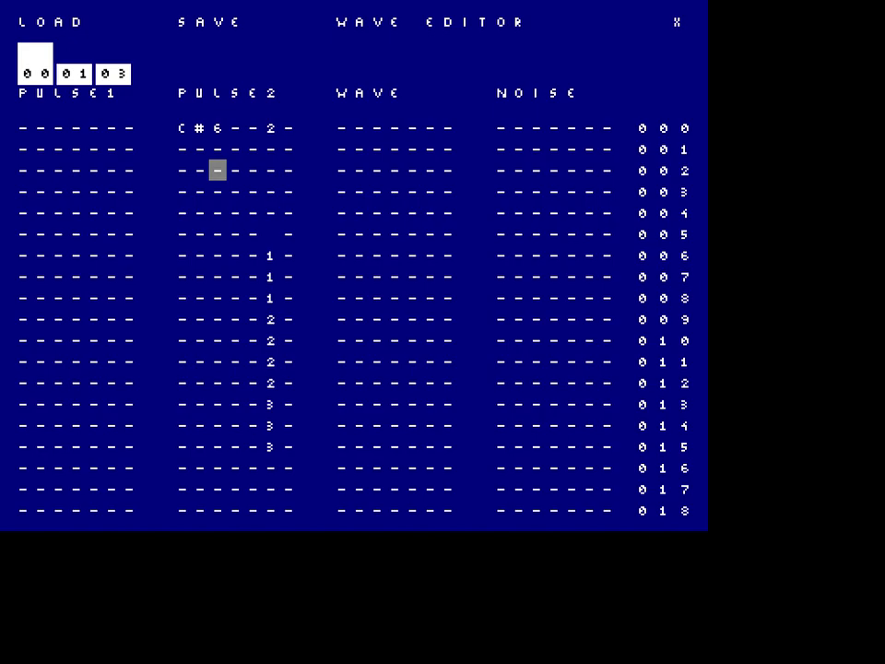
# Clear rows 000 to 015 of PULSE2 in pattern 00 and enter the note C-5 in row 000 of WAVE
pyautogui.rightClick(201, 168)
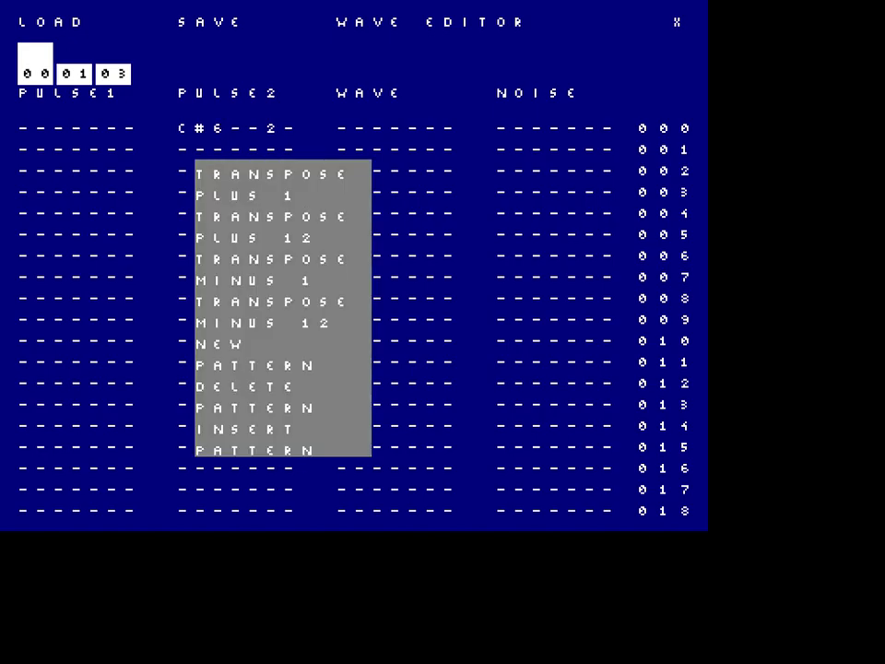
pyautogui.click(288, 149)
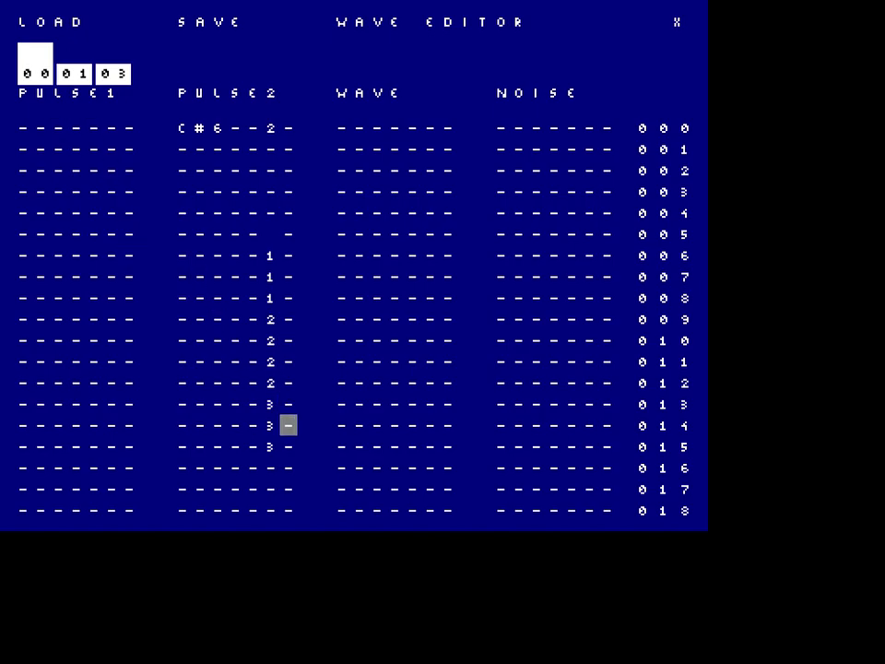
pyautogui.click(289, 446)
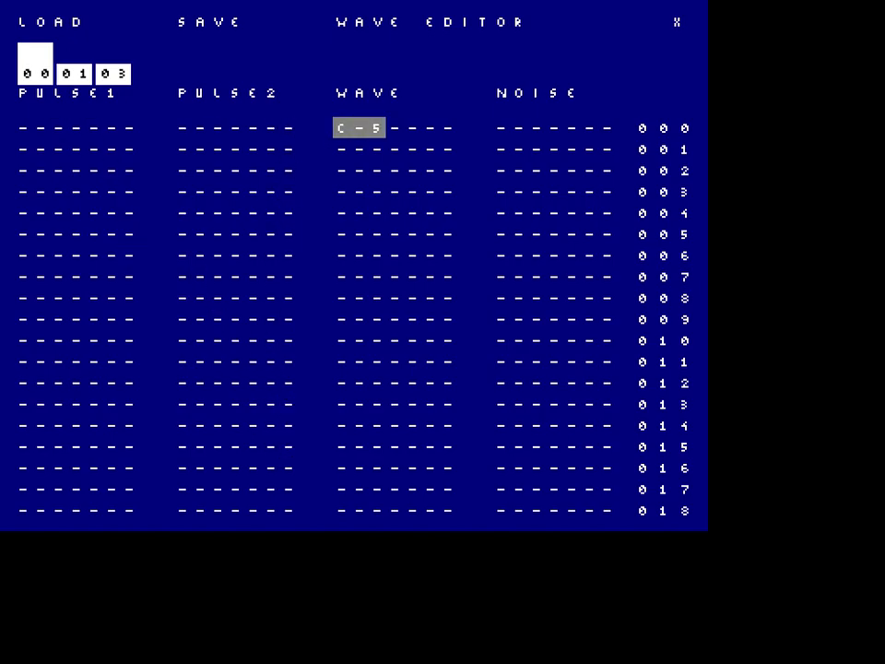
# Open the wave editor, set the last sample to level 0 and shift the falling side's level 3, 2 and 1 plateaus rightward
pyautogui.click(386, 27)
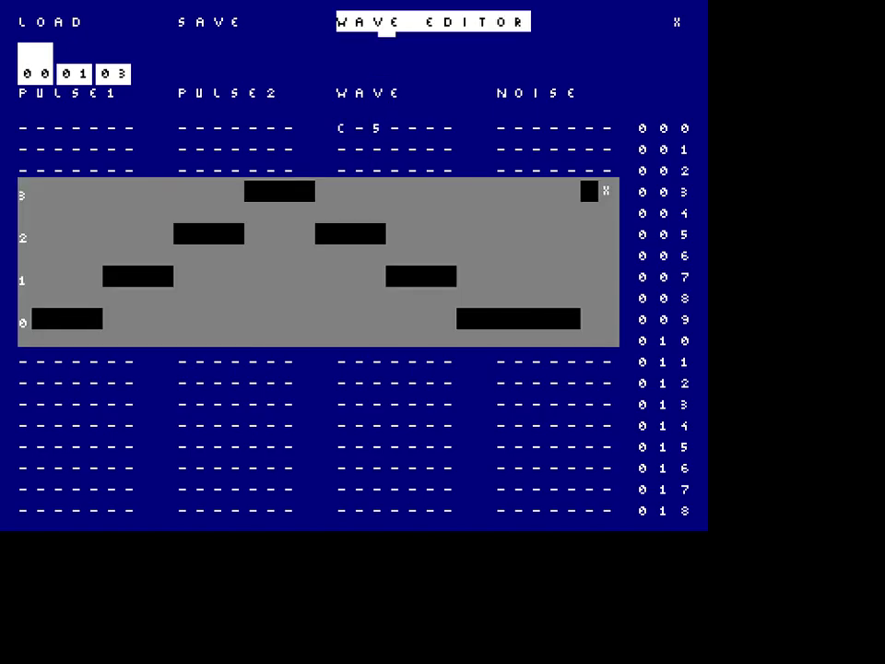
pyautogui.click(589, 318)
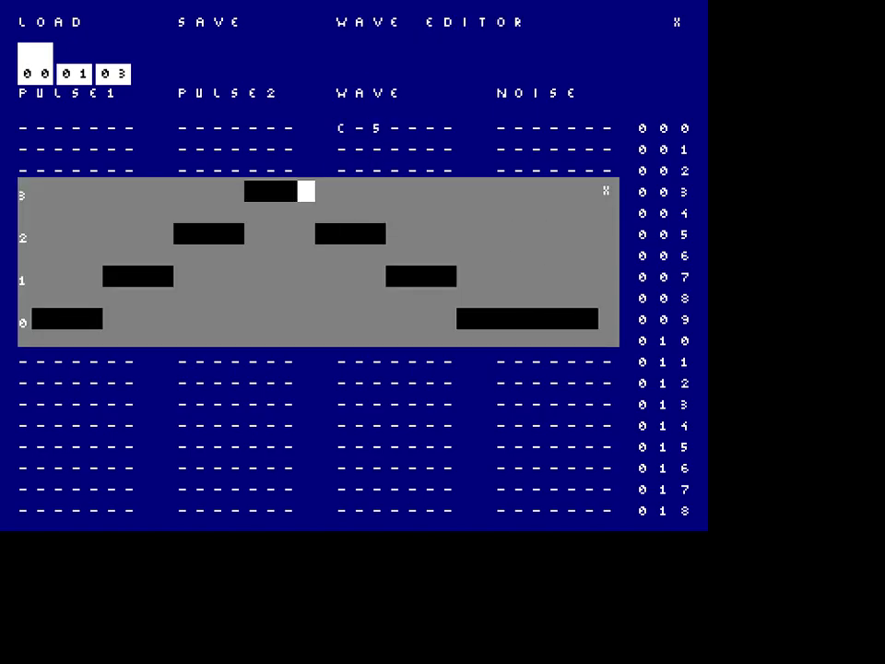
pyautogui.click(323, 191)
pyautogui.click(341, 191)
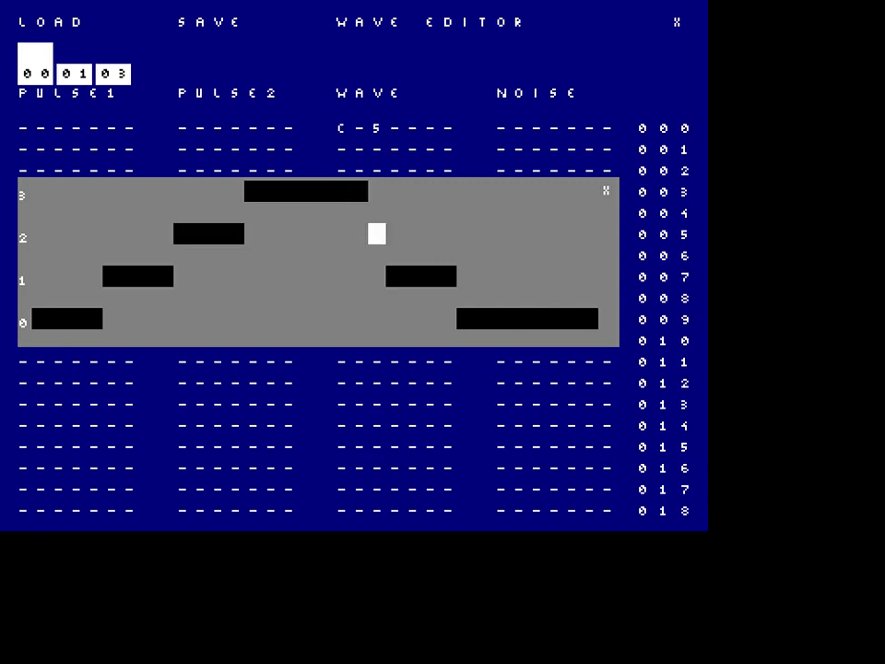
pyautogui.click(394, 233)
pyautogui.click(412, 234)
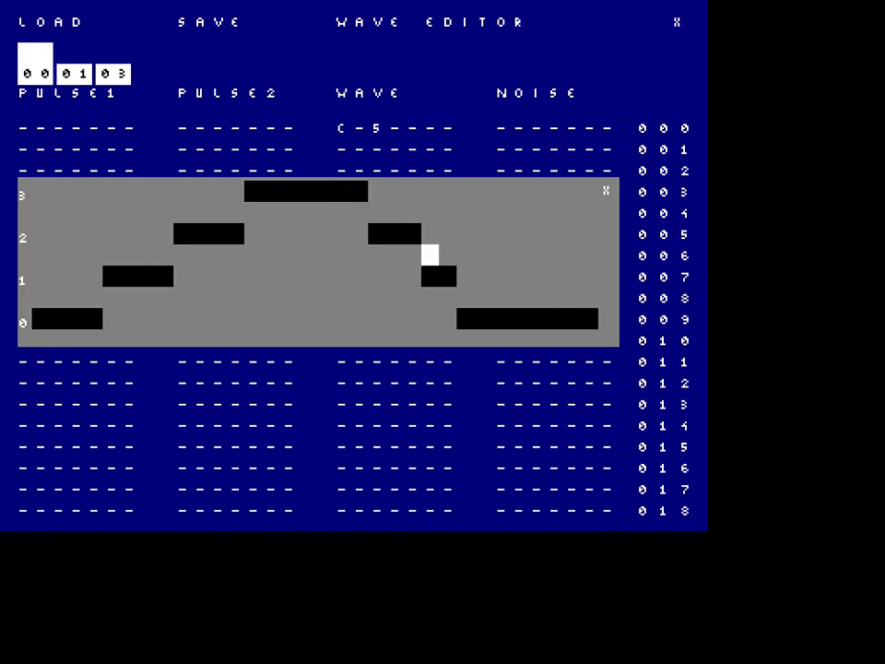
pyautogui.click(465, 276)
pyautogui.click(483, 276)
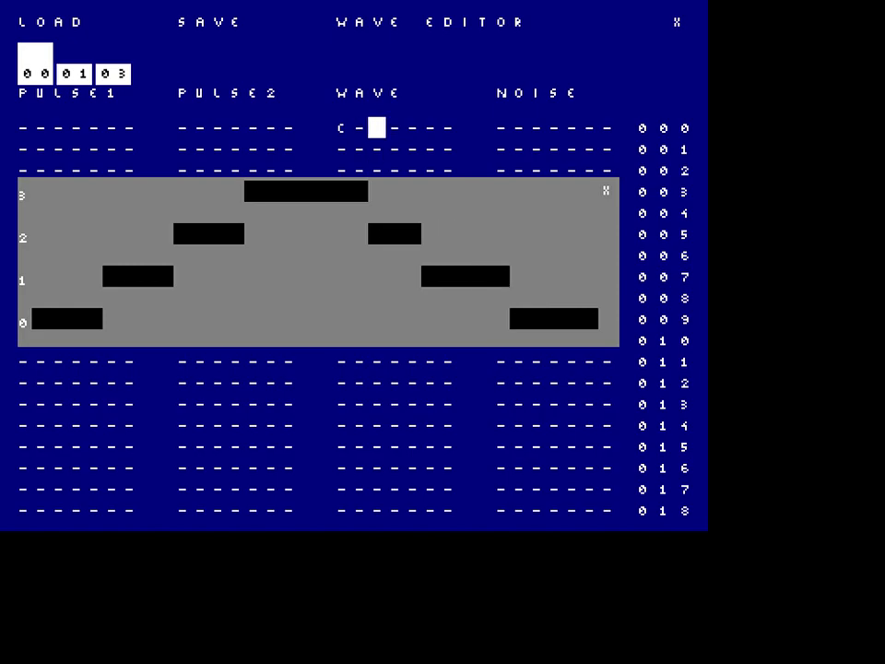
# Set the octave of the WAVE note in row 000 to 3 and play the pattern
pyautogui.write('3')
pyautogui.press('space')
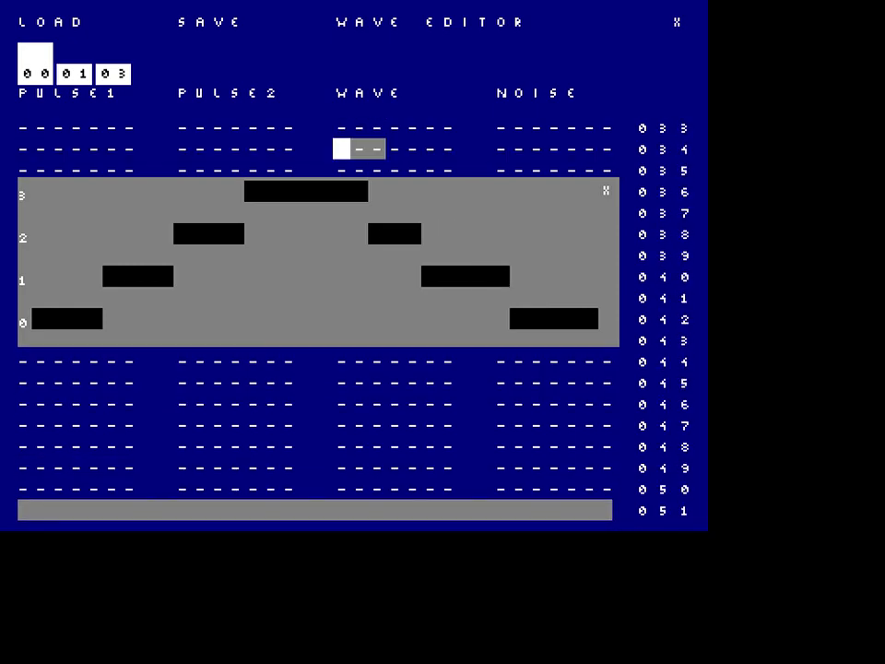
pyautogui.press('space')
# Redraw the samples near the start of the waveform at irregular levels between 0 and 3, and play the result
pyautogui.click(57, 276)
pyautogui.click(75, 233)
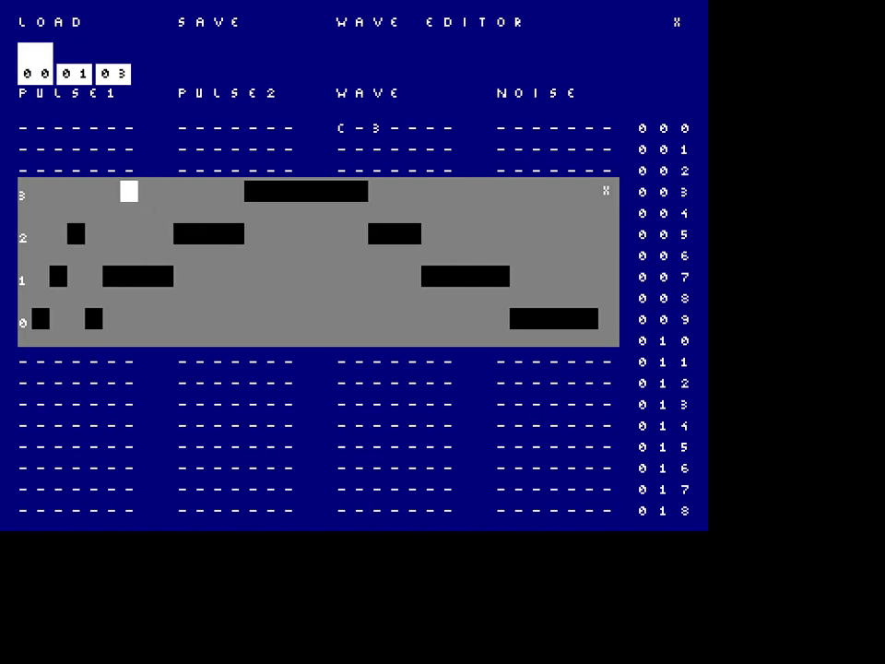
pyautogui.click(128, 191)
pyautogui.moveTo(110, 212)
pyautogui.mouseDown()
pyautogui.moveTo(144, 275)
pyautogui.moveTo(182, 316)
pyautogui.moveTo(143, 234)
pyautogui.mouseUp()
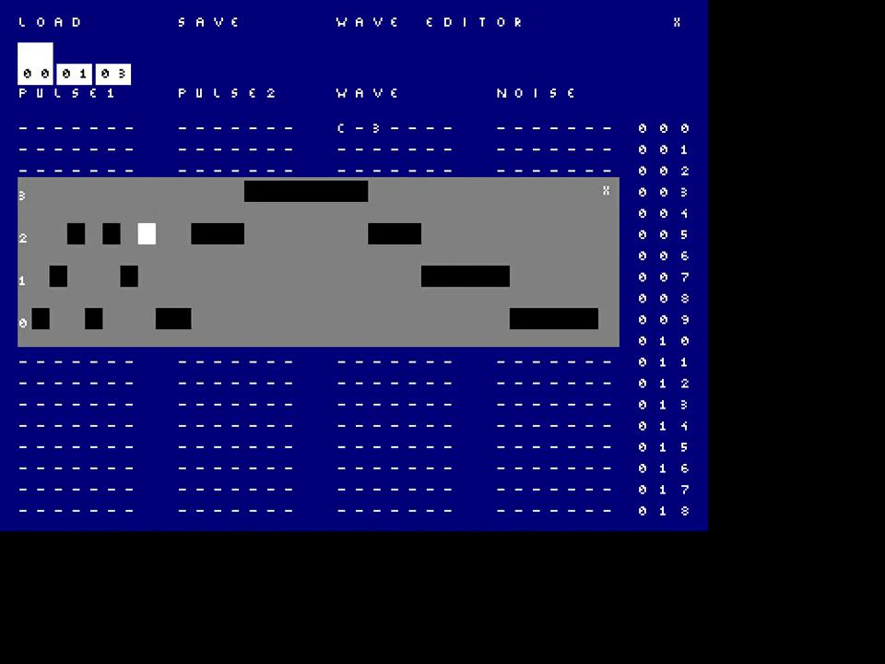
pyautogui.press('space')
pyautogui.press('space')
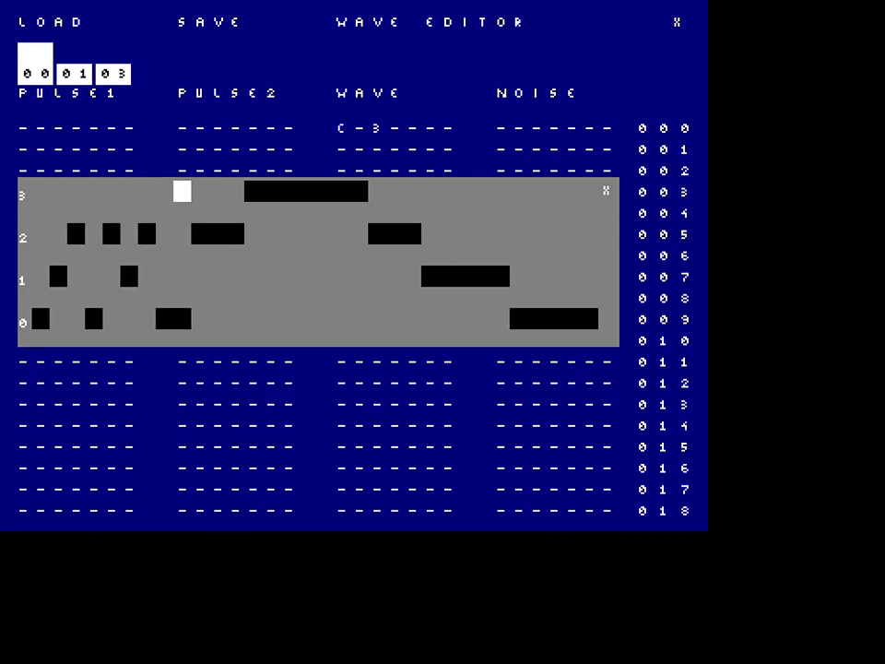
# Raise four of the early waveform samples to level 3 and play the pattern
pyautogui.click(182, 191)
pyautogui.click(57, 191)
pyautogui.click(93, 191)
pyautogui.click(110, 191)
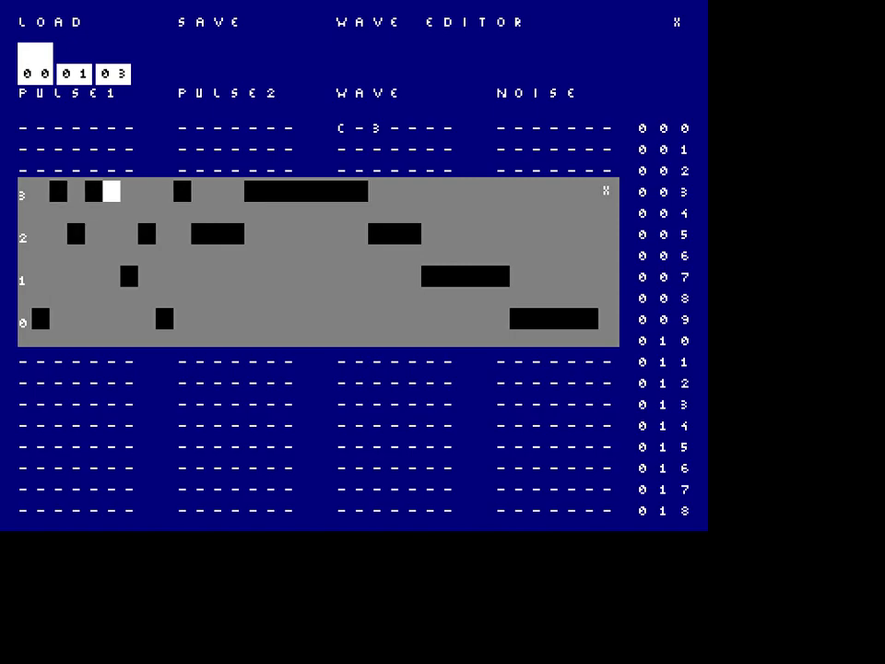
pyautogui.press('space')
pyautogui.press('space')
# Redraw the waveform as a pulse with the first seven samples at level 3 and the rest at 0, play it and close the editor
pyautogui.moveTo(39, 191)
pyautogui.mouseDown()
pyautogui.moveTo(147, 191)
pyautogui.moveTo(181, 212)
pyautogui.moveTo(199, 212)
pyautogui.moveTo(200, 191)
pyautogui.moveTo(164, 190)
pyautogui.moveTo(235, 191)
pyautogui.mouseUp()
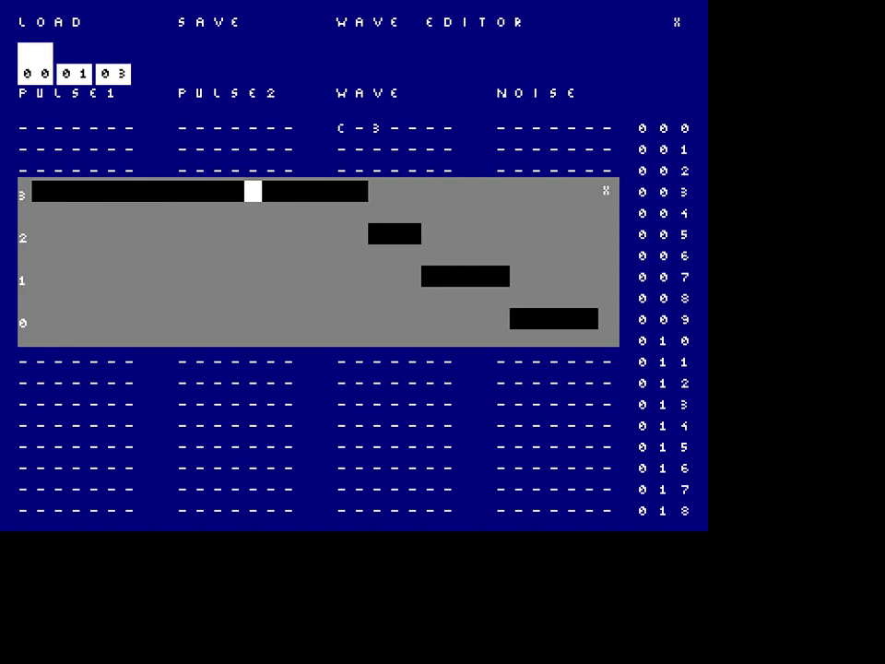
pyautogui.moveTo(324, 338)
pyautogui.mouseDown()
pyautogui.moveTo(324, 319)
pyautogui.moveTo(507, 319)
pyautogui.mouseUp()
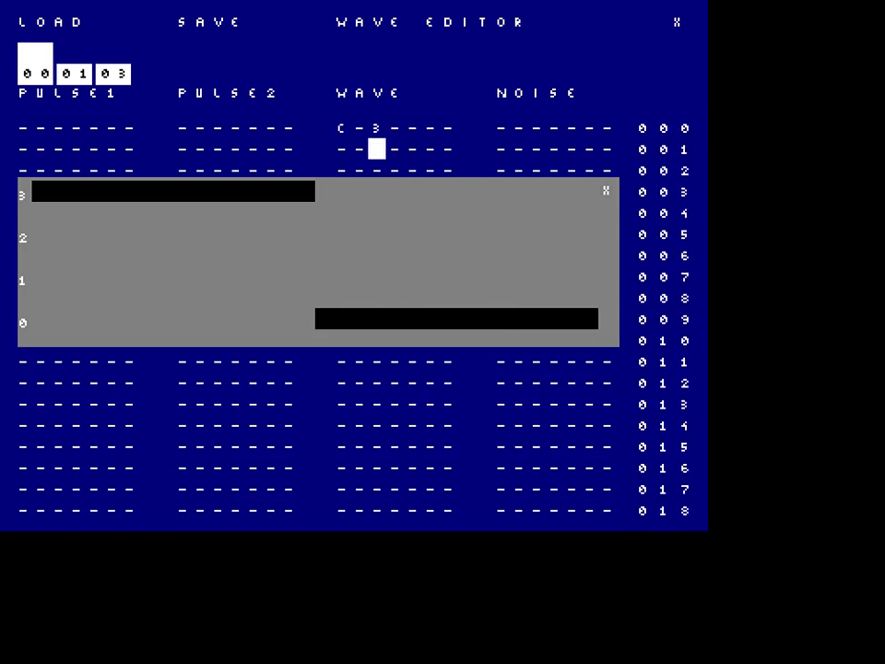
pyautogui.moveTo(302, 318); pyautogui.dragTo(199, 318)
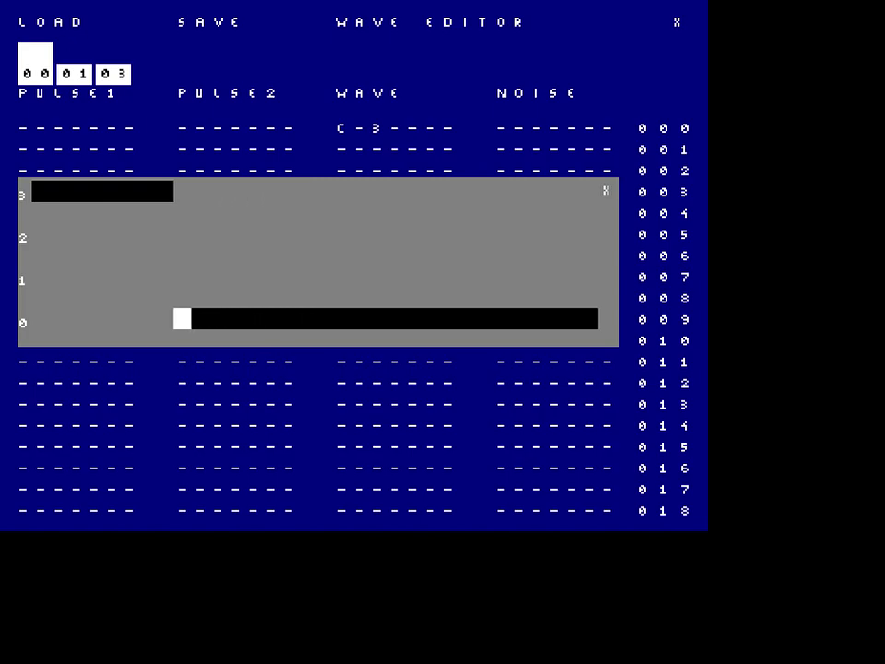
pyautogui.click(164, 318)
pyautogui.press('space')
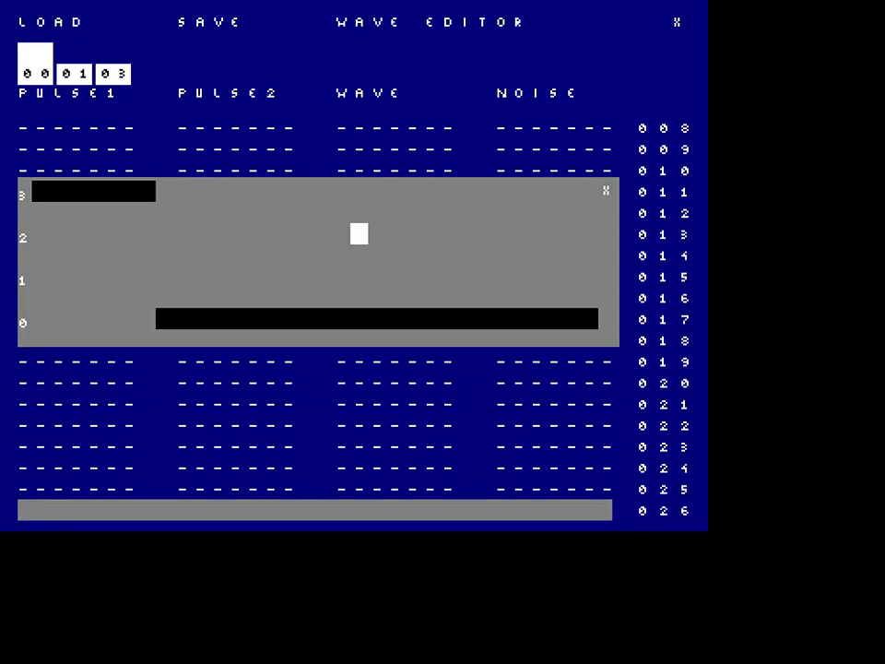
pyautogui.press('space')
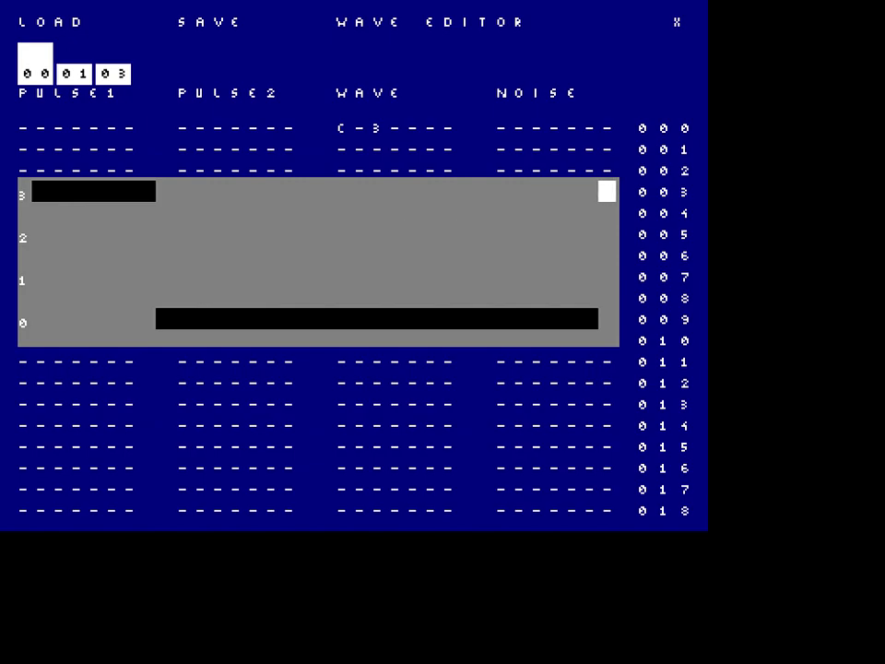
pyautogui.click(605, 191)
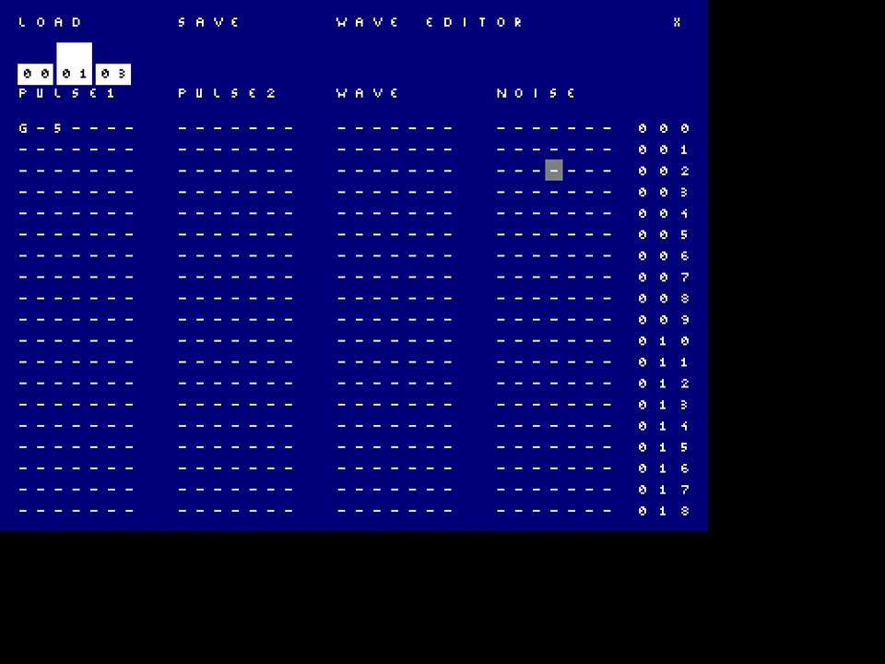
# Delete patterns 01 and 03 from the pattern sequence
pyautogui.rightClick(288, 233)
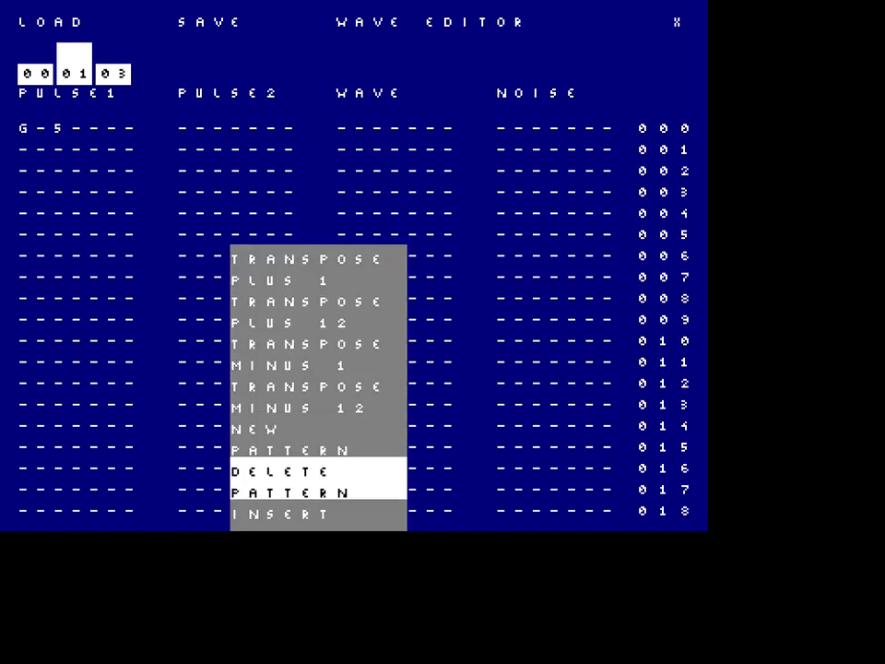
pyautogui.click(276, 470)
pyautogui.rightClick(217, 236)
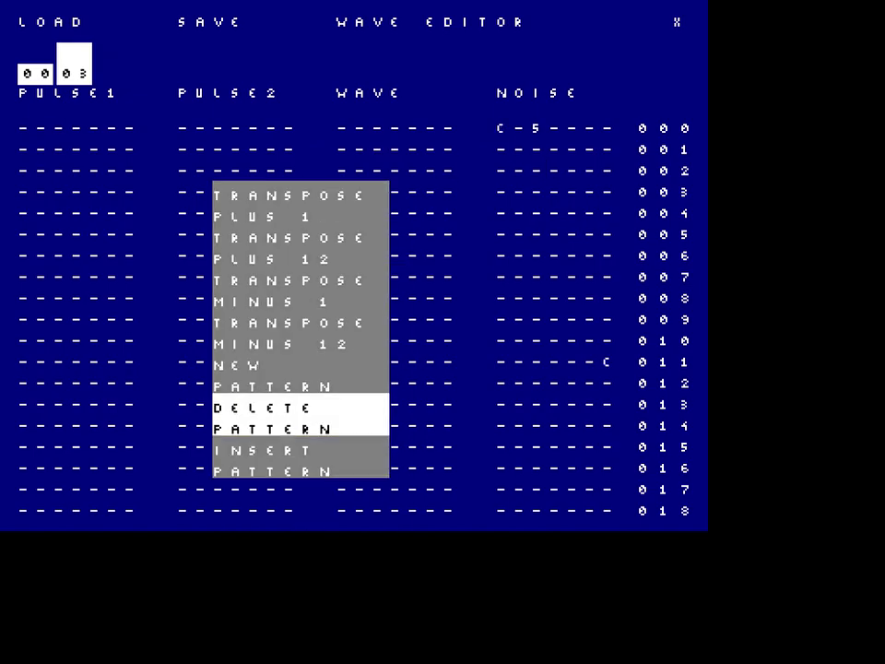
pyautogui.click(277, 417)
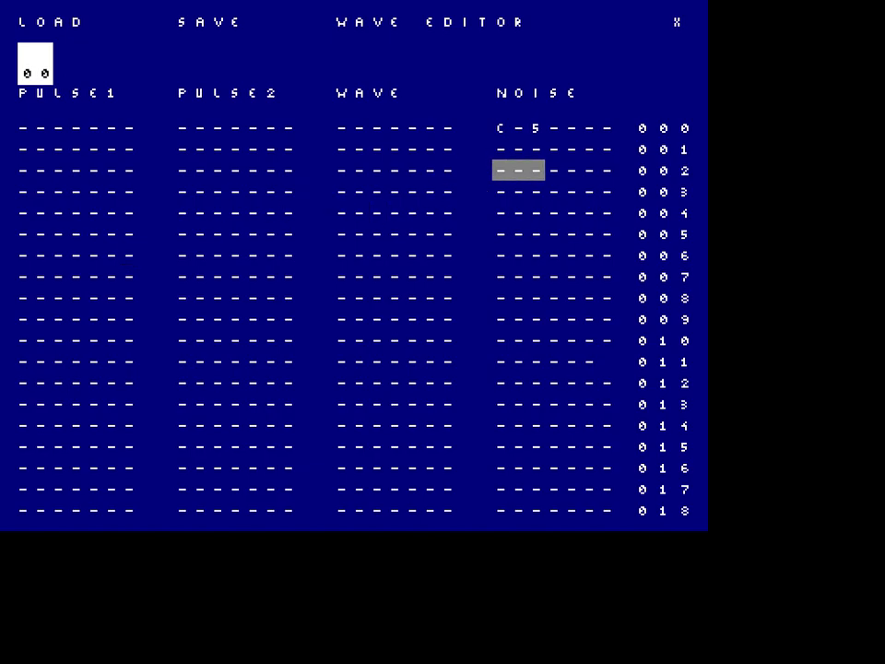
# Play the note C in row 000 of NOISE at octave 5, octave 0 and finally octave 9
pyautogui.write('c')
pyautogui.press('space')
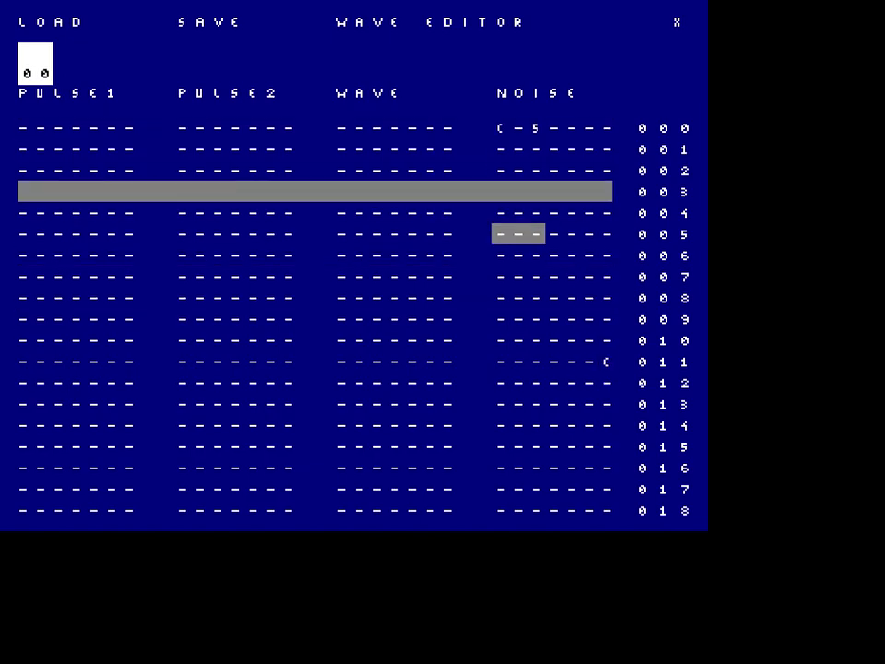
pyautogui.press('space')
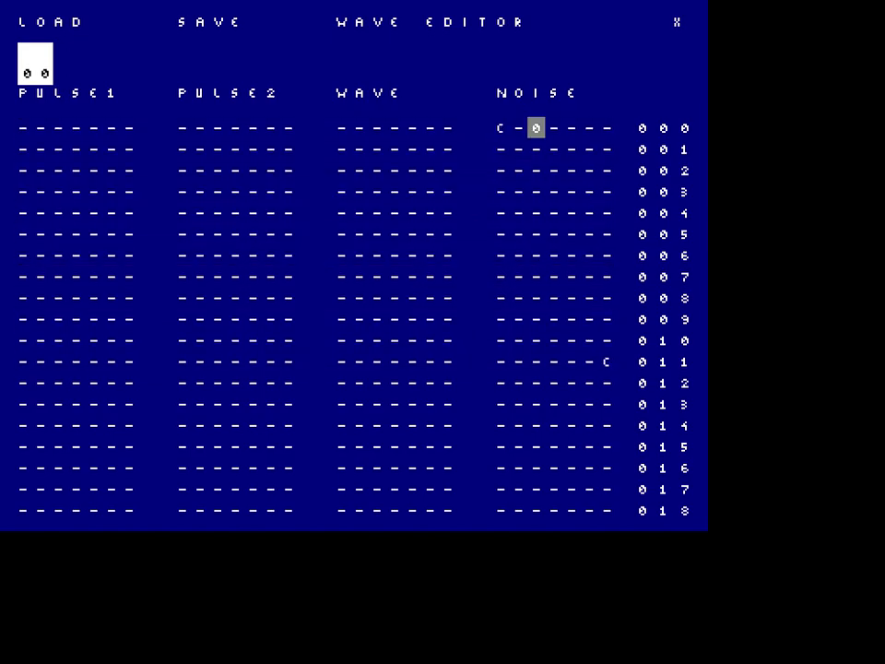
pyautogui.press('space')
pyautogui.press('space')
pyautogui.write('9')
pyautogui.press('space')
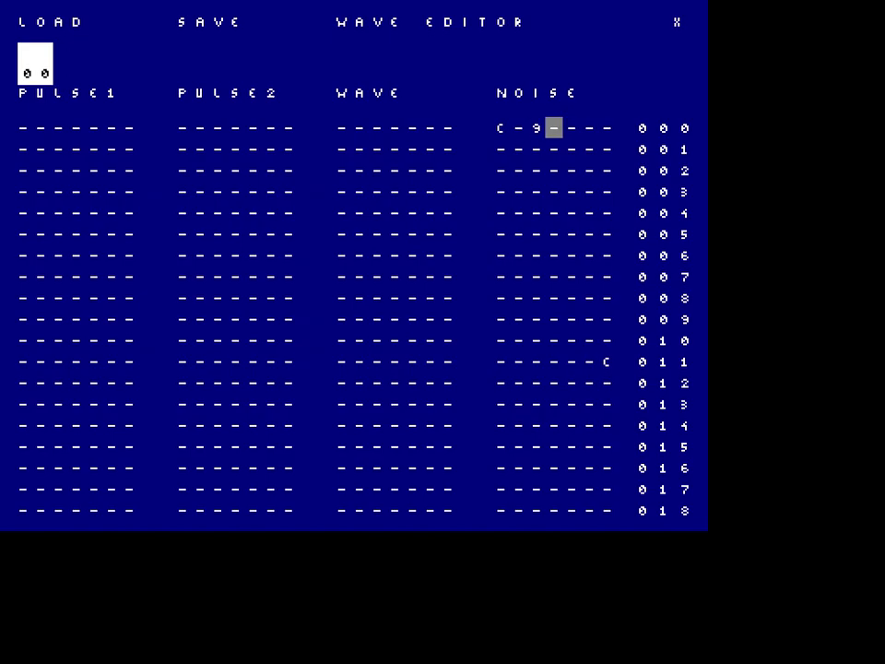
pyautogui.write('33')
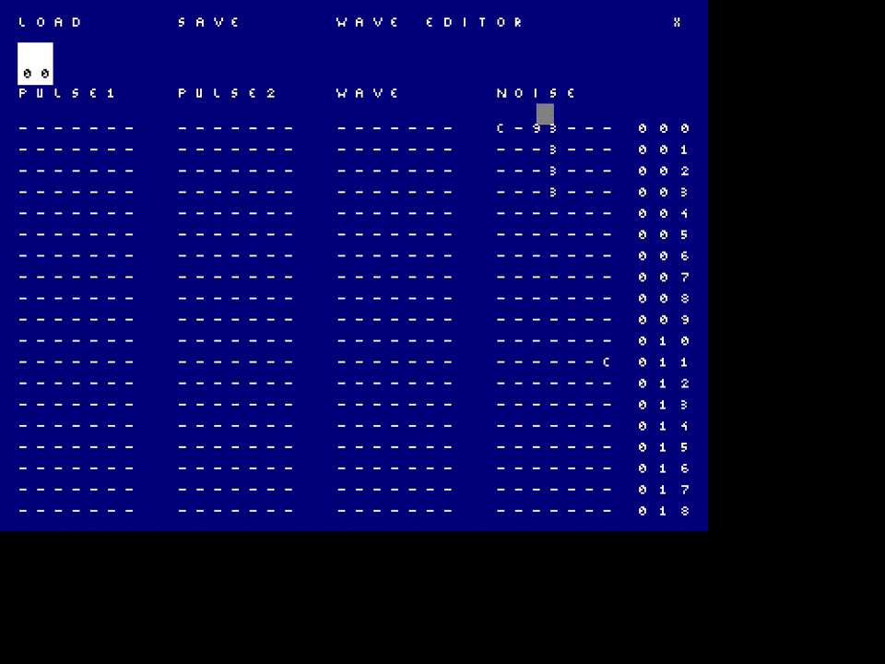
pyautogui.press('Delete')
pyautogui.press('Delete')
pyautogui.press('Delete')
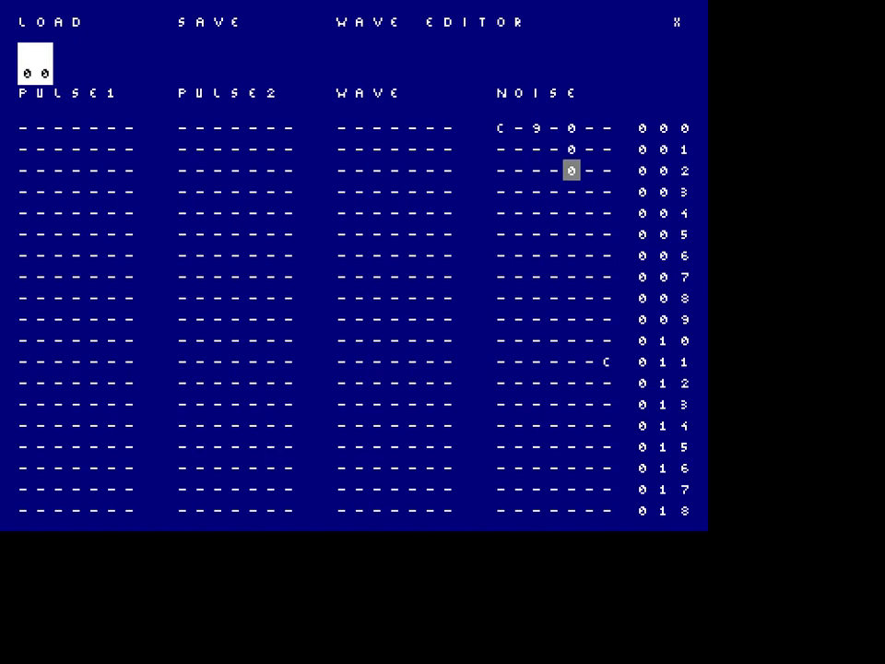
# Fill the fifth column of NOISE from row 000 downward with values rising from 0 to F, repeating each over several rows
pyautogui.press('1')
pyautogui.press('1')
pyautogui.press('1')
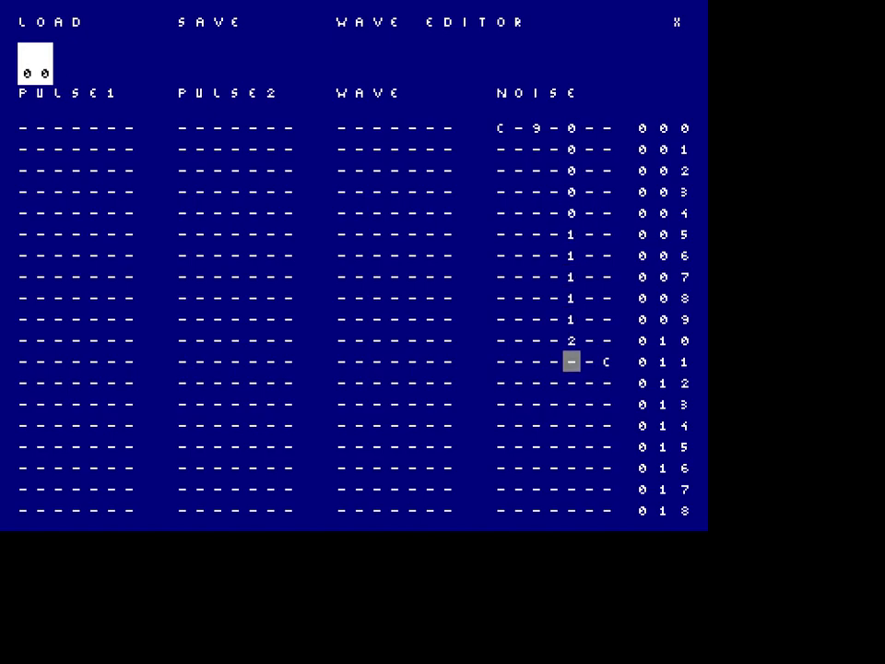
pyautogui.press('2')
pyautogui.press('2')
pyautogui.press('3')
pyautogui.press('4')
pyautogui.press('4')
pyautogui.press('4')
pyautogui.press('4')
pyautogui.press('4')
pyautogui.press('5')
pyautogui.press('5')
pyautogui.press('5')
pyautogui.press('5')
pyautogui.press('6')
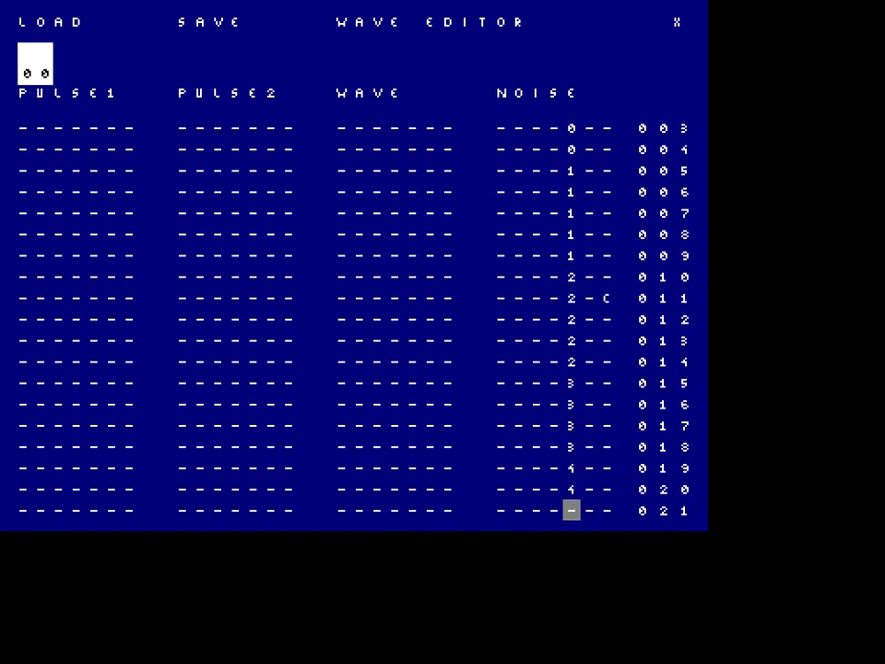
pyautogui.press('6')
pyautogui.press('6')
pyautogui.press('6')
pyautogui.press('6')
pyautogui.press('7')
pyautogui.press('7')
pyautogui.press('7')
pyautogui.press('7')
pyautogui.press('8')
pyautogui.press('8')
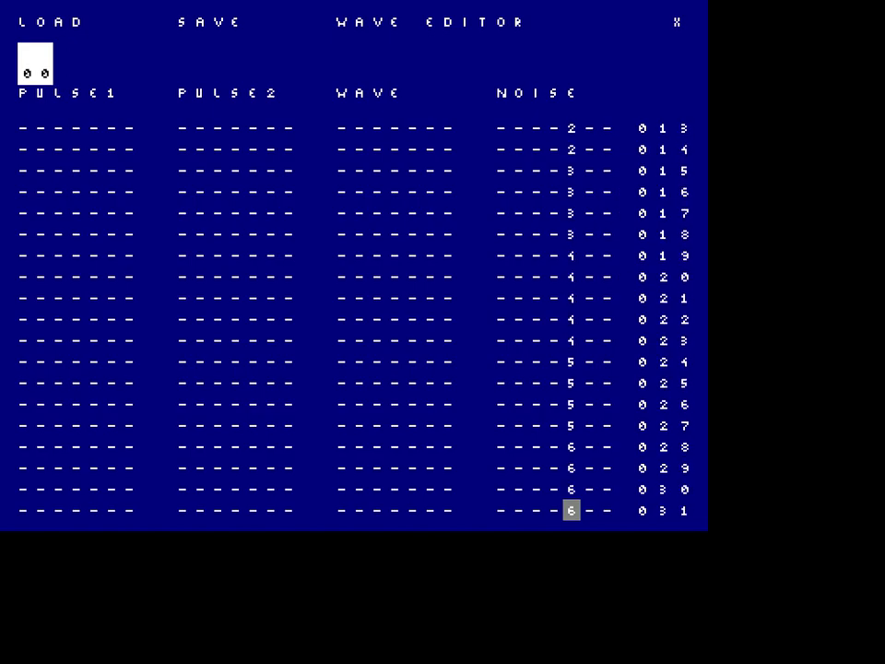
pyautogui.press('8')
pyautogui.press('8')
pyautogui.press('8')
pyautogui.press('9')
pyautogui.press('9')
pyautogui.press('9')
pyautogui.press('9')
pyautogui.press('a')
pyautogui.press('a')
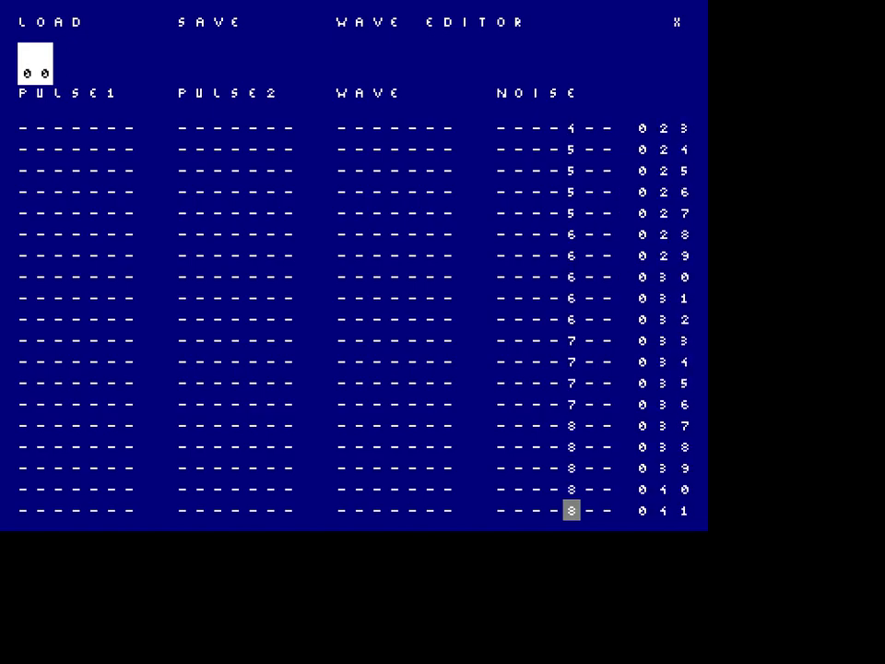
pyautogui.press('a')
pyautogui.press('a')
pyautogui.press('b')
pyautogui.press('b')
pyautogui.press('b')
pyautogui.press('b')
pyautogui.press('c')
pyautogui.press('c')
pyautogui.press('d')
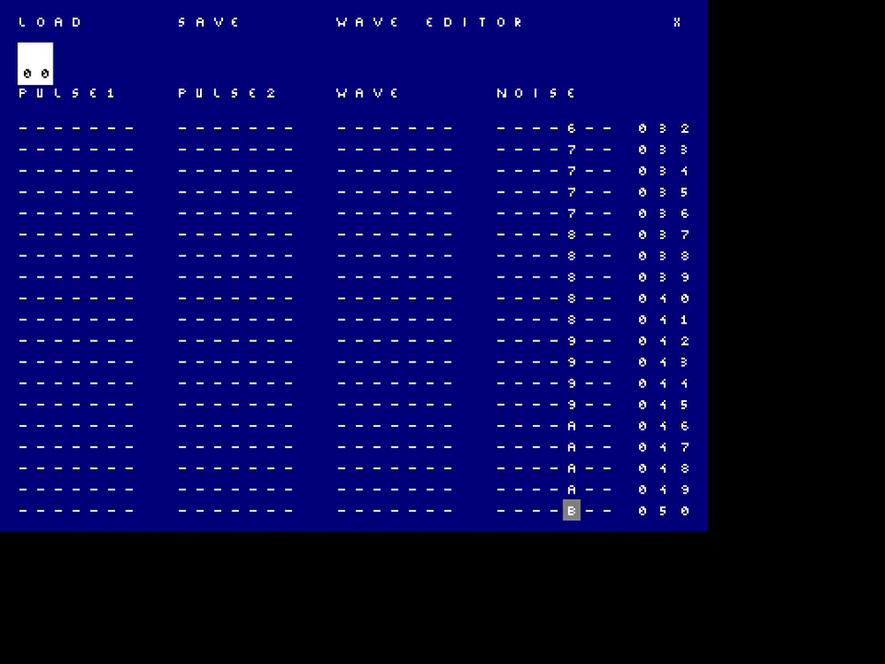
pyautogui.press('d')
pyautogui.press('e')
pyautogui.press('e')
pyautogui.press('f')
pyautogui.press('f')
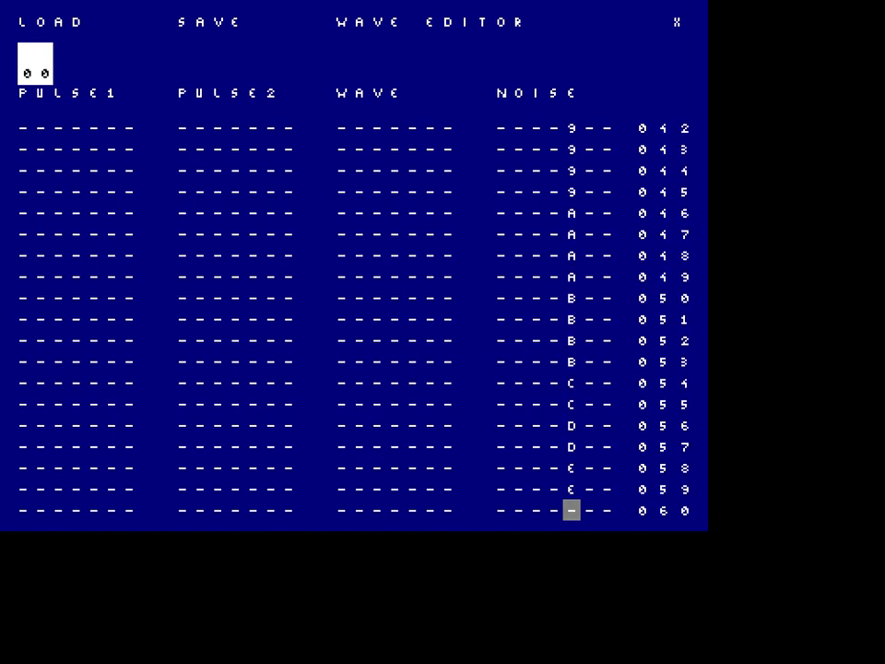
# Play the pattern from the start with the NOISE note at octave 9, and set its octave to 0 for another playback
pyautogui.scroll(11, 553, 190)
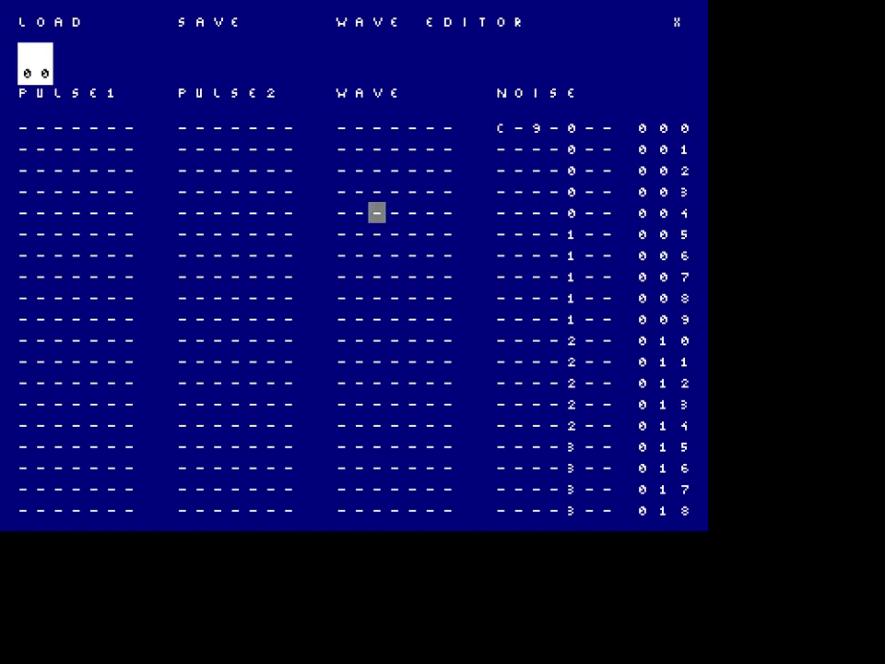
pyautogui.press('space')
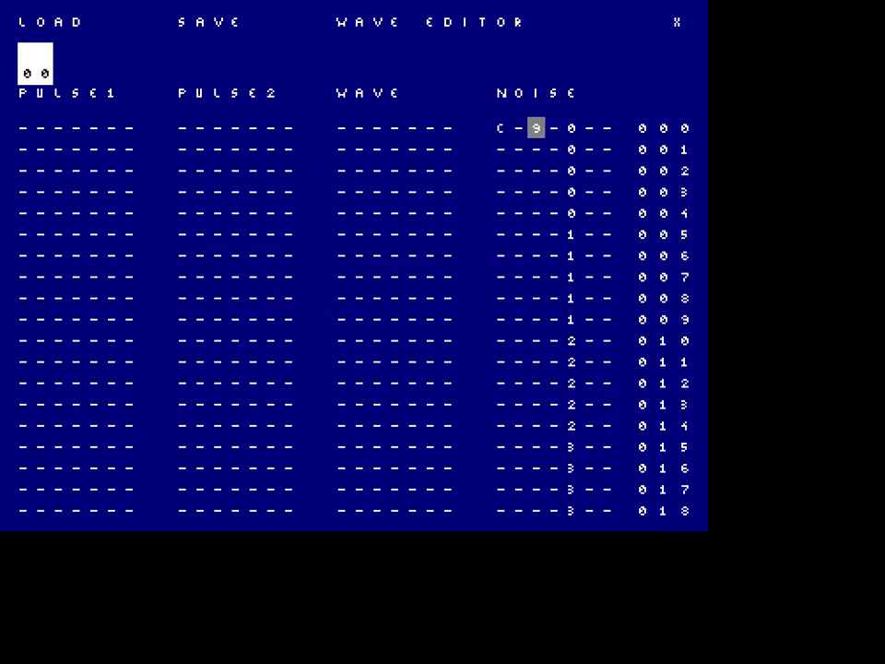
pyautogui.press('space')
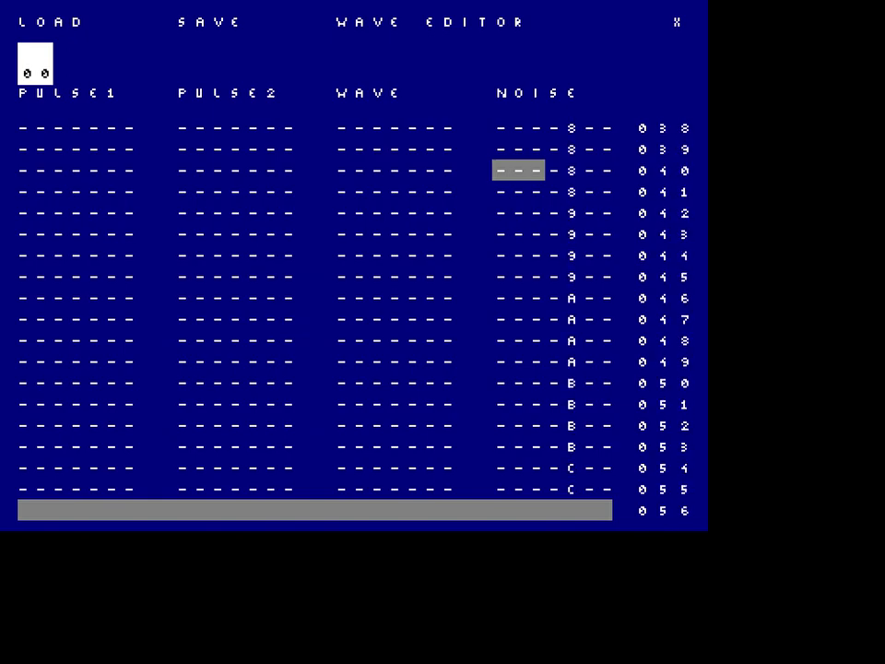
pyautogui.press('space')
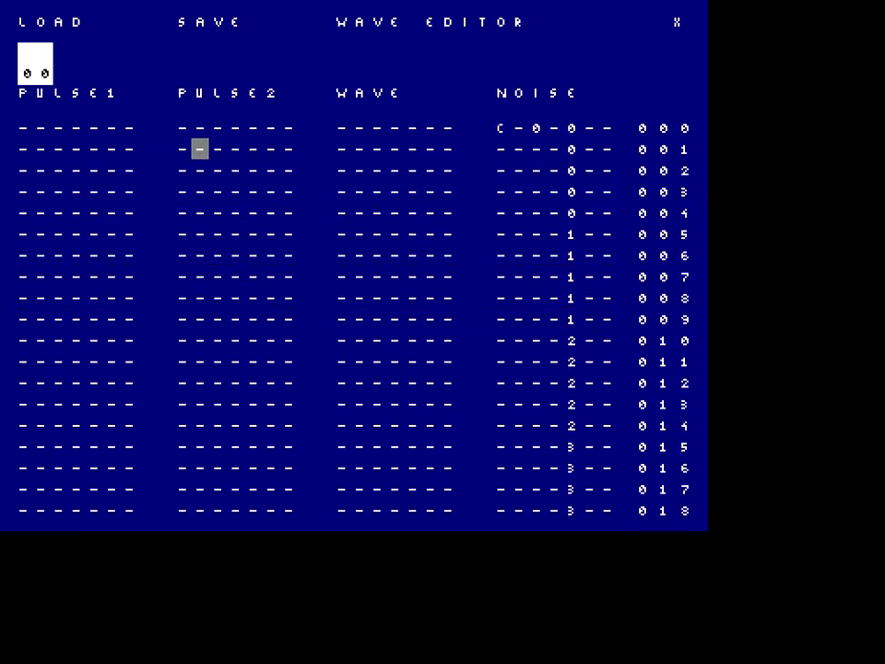
# Enter the note C at octave 5 in PULSE1 row 000 and 1 in its fifth column on rows 004–006, 010–013 and 017–020
pyautogui.click(41, 127)
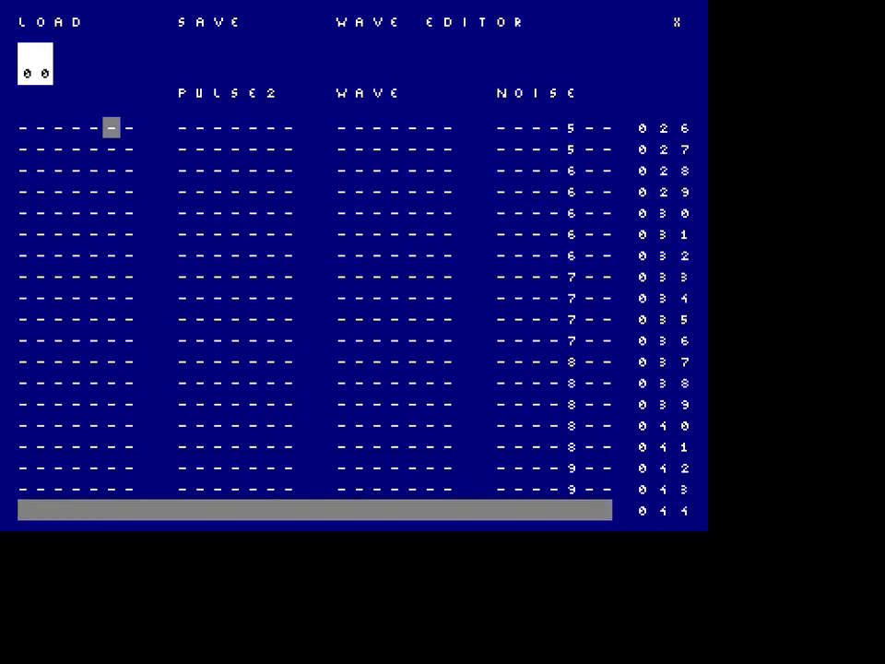
pyautogui.press('space')
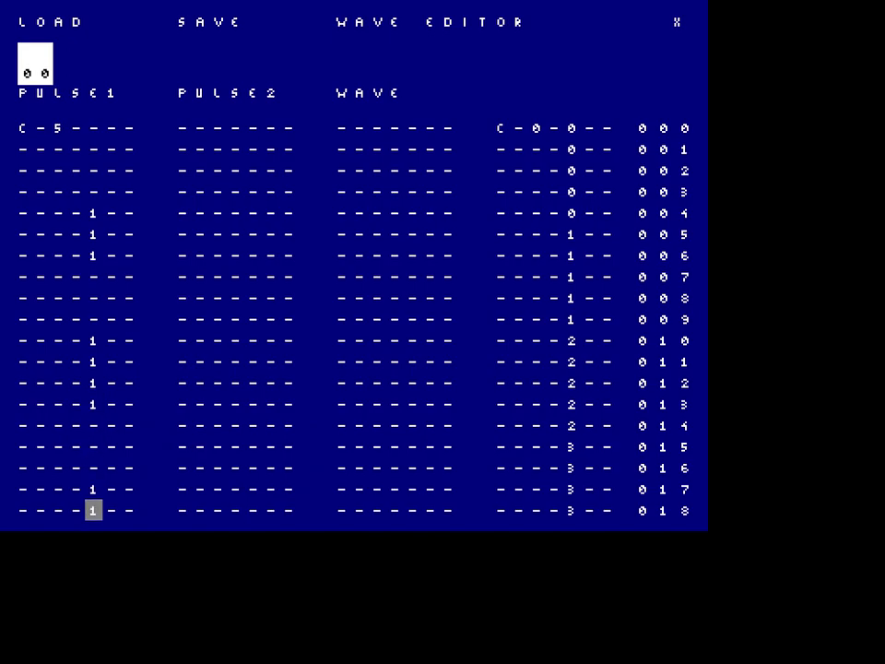
pyautogui.scroll(-2, 93, 509)
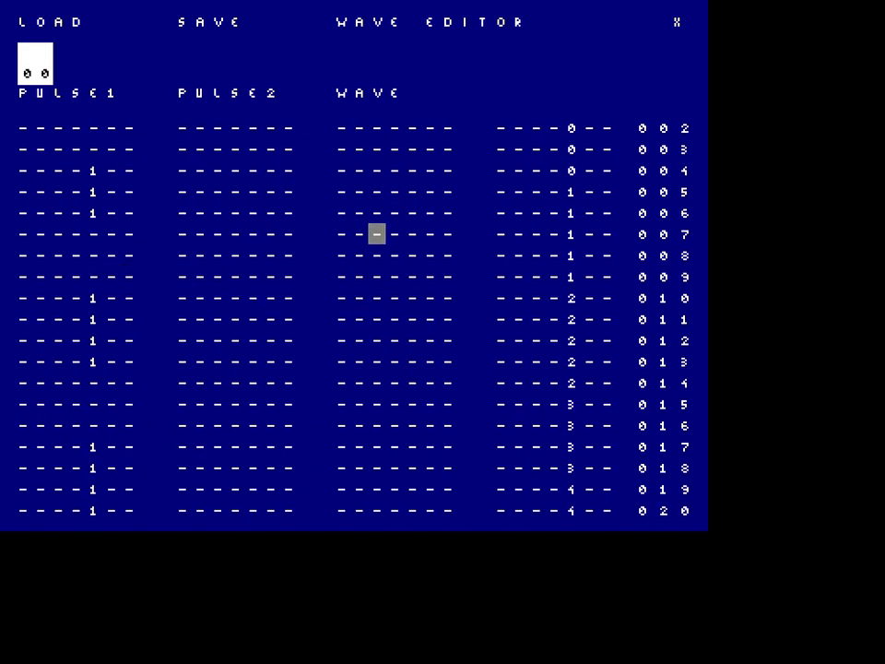
pyautogui.scroll(2, 218, 213)
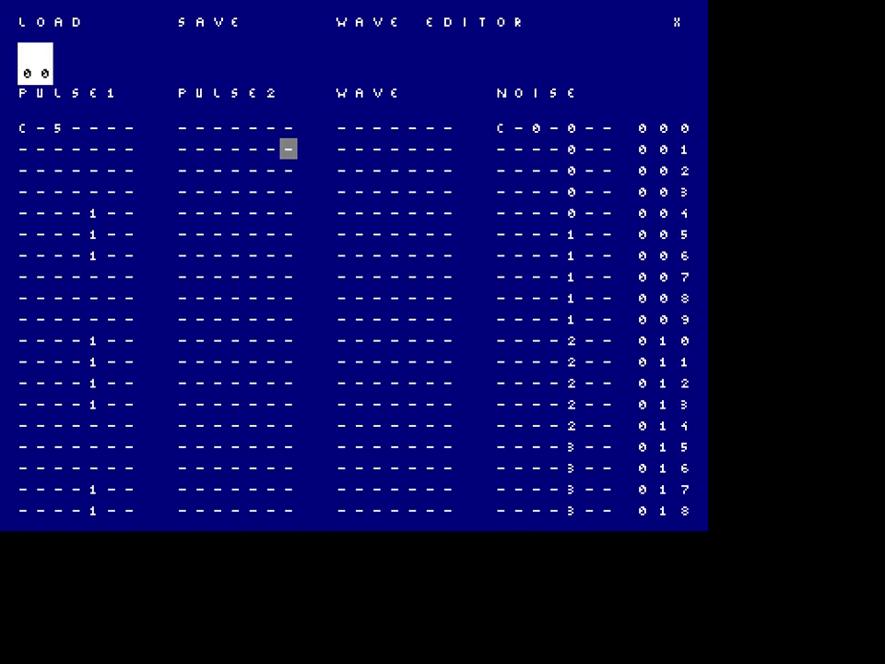
# Add two new patterns, 01 and 02, to the pattern sequence after pattern 00
pyautogui.scroll(-4, 606, 319)
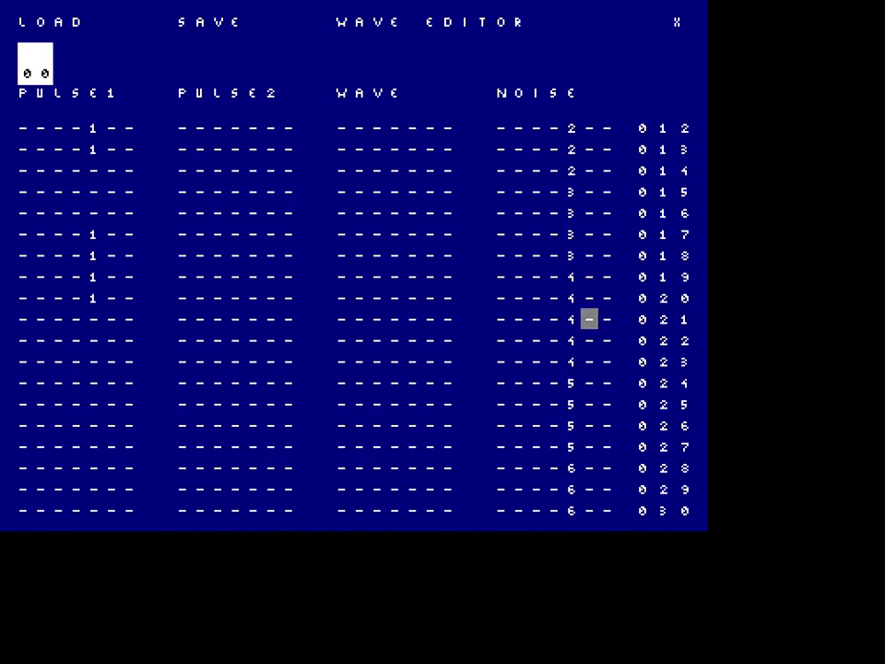
pyautogui.rightClick(589, 319)
pyautogui.rightClick(236, 212)
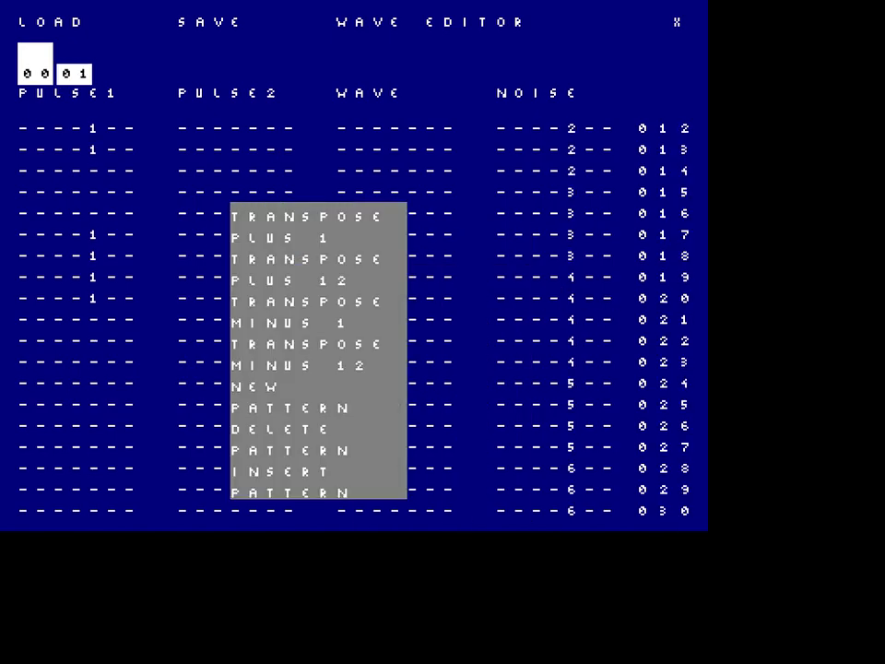
pyautogui.click(286, 395)
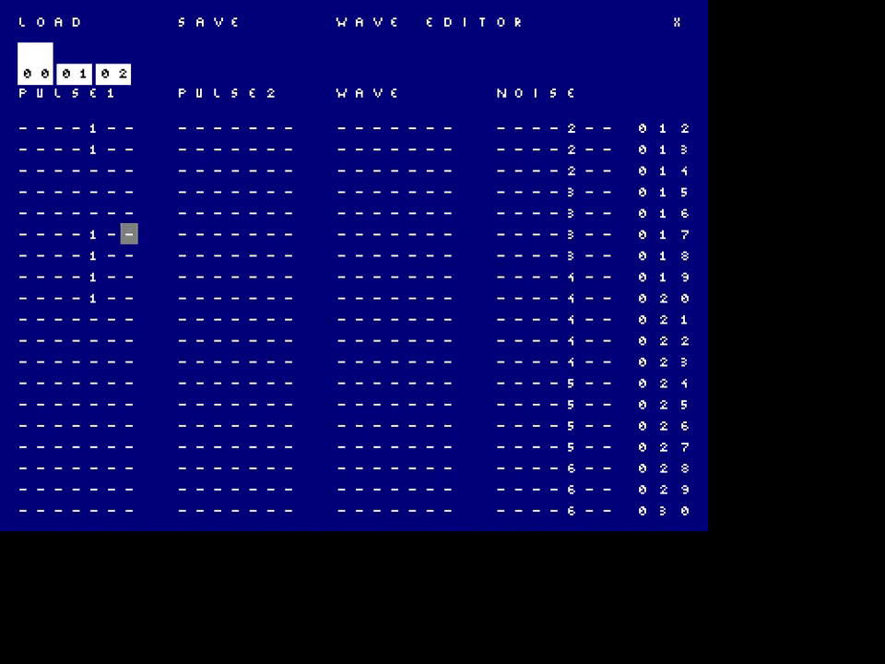
# Set the last two columns of NOISE row 026 in pattern 02 to 01 and return to pattern 00
pyautogui.click(113, 74)
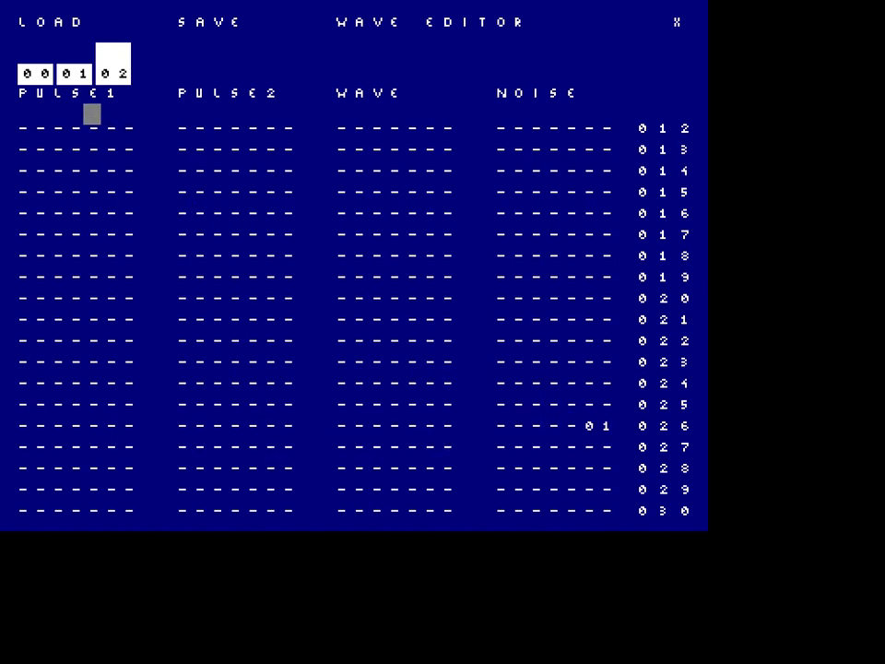
pyautogui.press('Left')
pyautogui.press('Left')
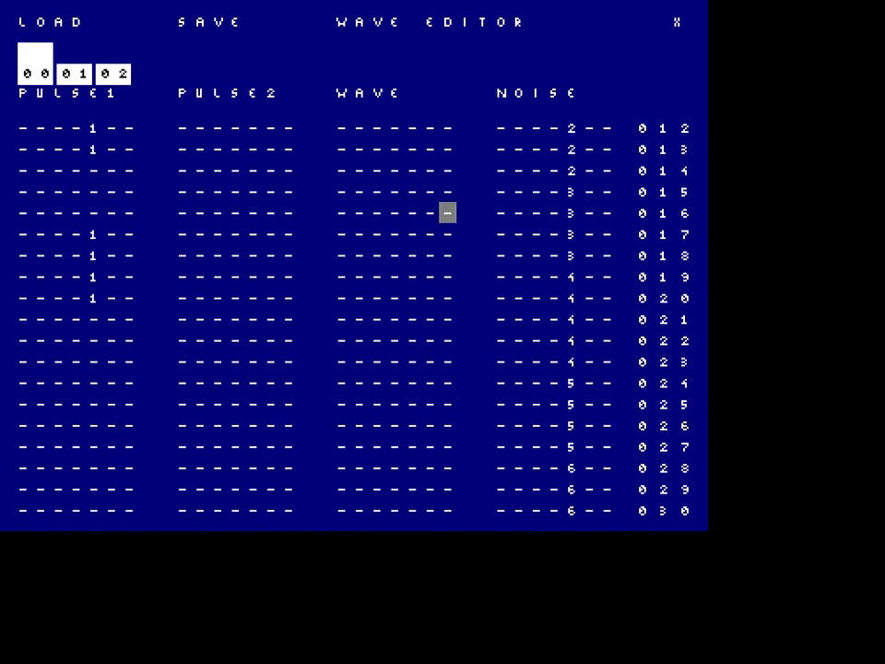
# Play the song from pattern 00 into pattern 01, and set the fifth column of NOISE row 026 in pattern 02 to 2
pyautogui.press('space')
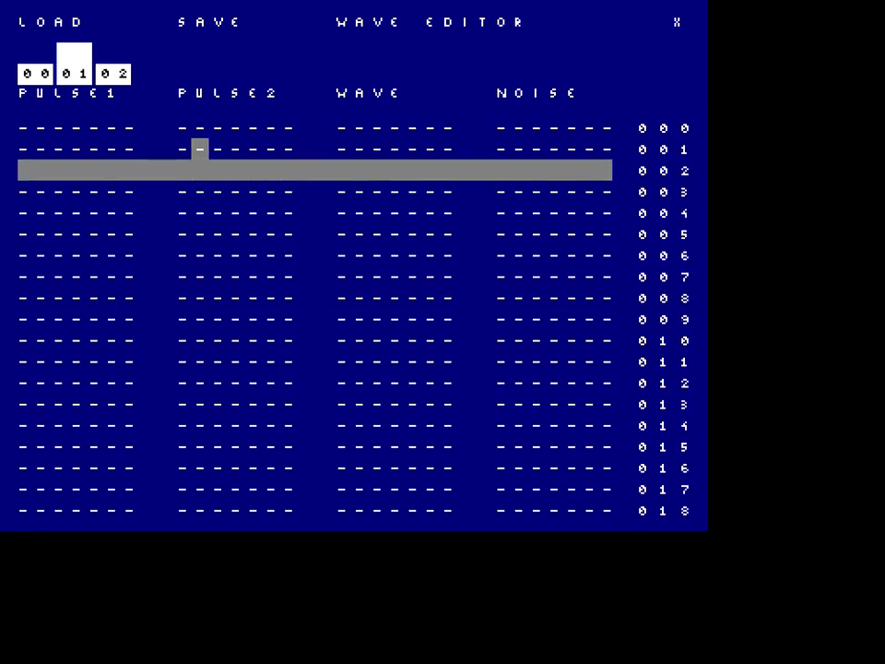
pyautogui.press('space')
pyautogui.scroll(-4, 447, 319)
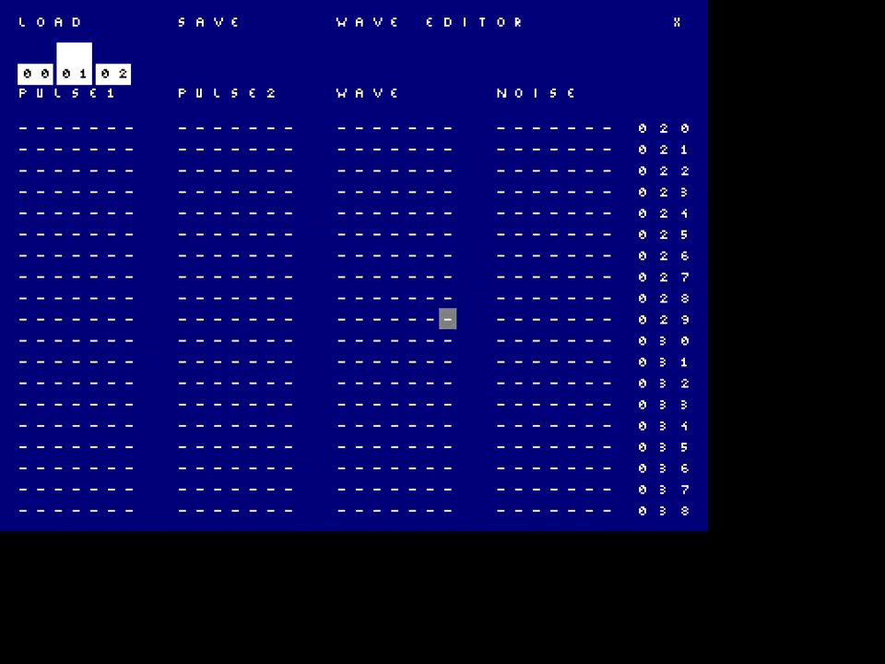
pyautogui.press('Right')
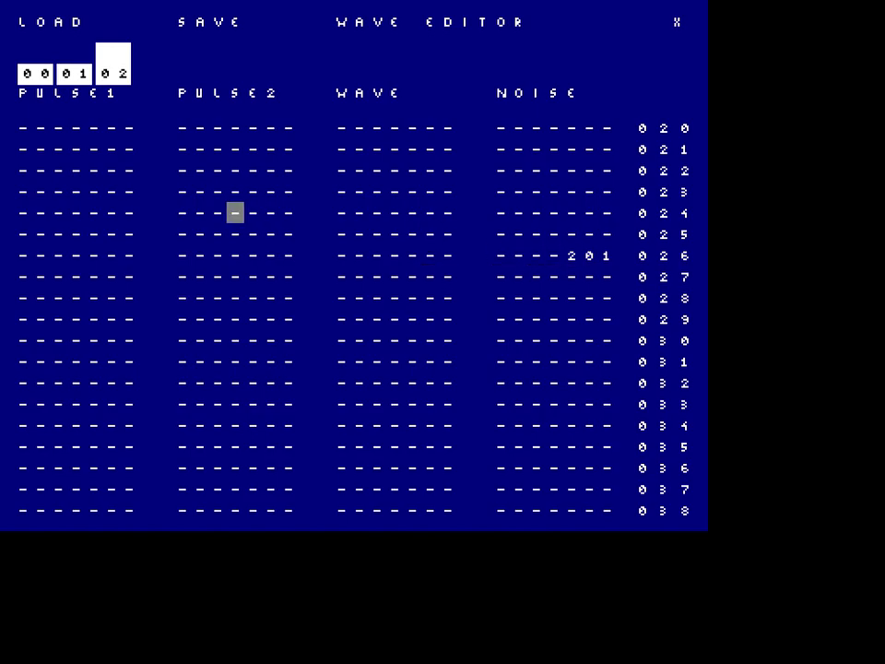
pyautogui.press('Left')
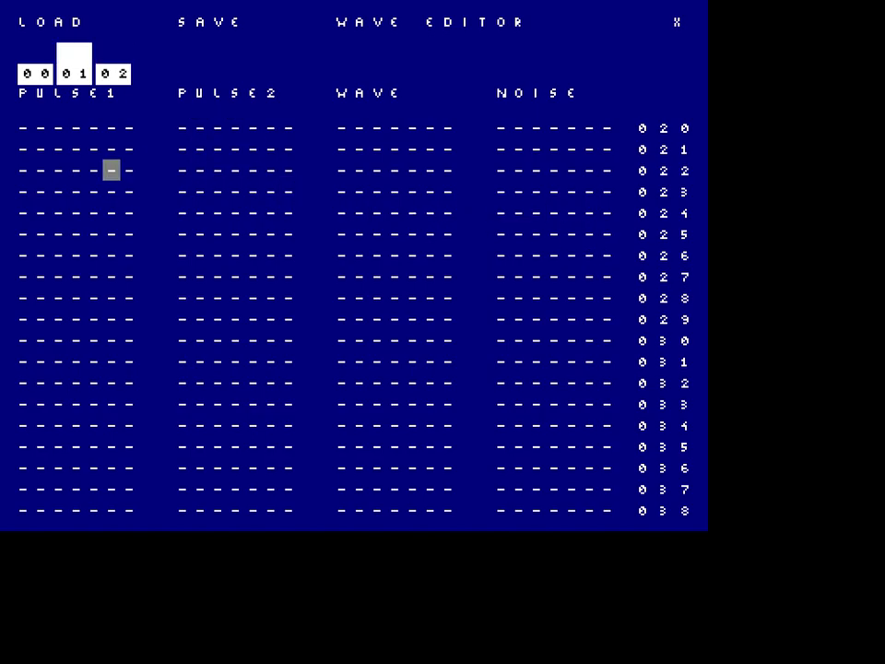
# Enter the note G at octave 5 in PULSE1 row 000 of pattern 01 and play the song through to pattern 02
pyautogui.scroll(5, 112, 171)
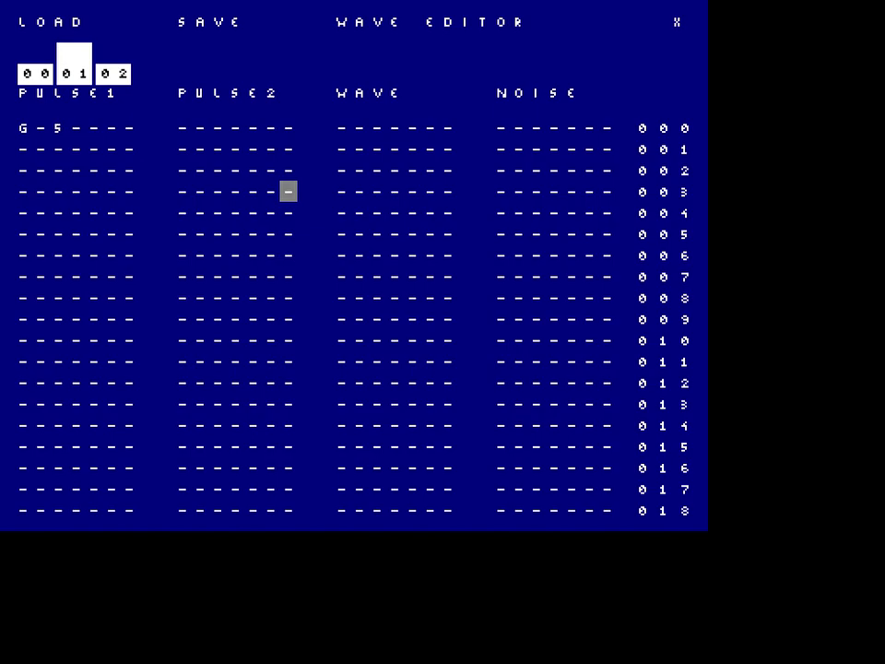
pyautogui.press('Left')
pyautogui.press('Right')
pyautogui.press('space')
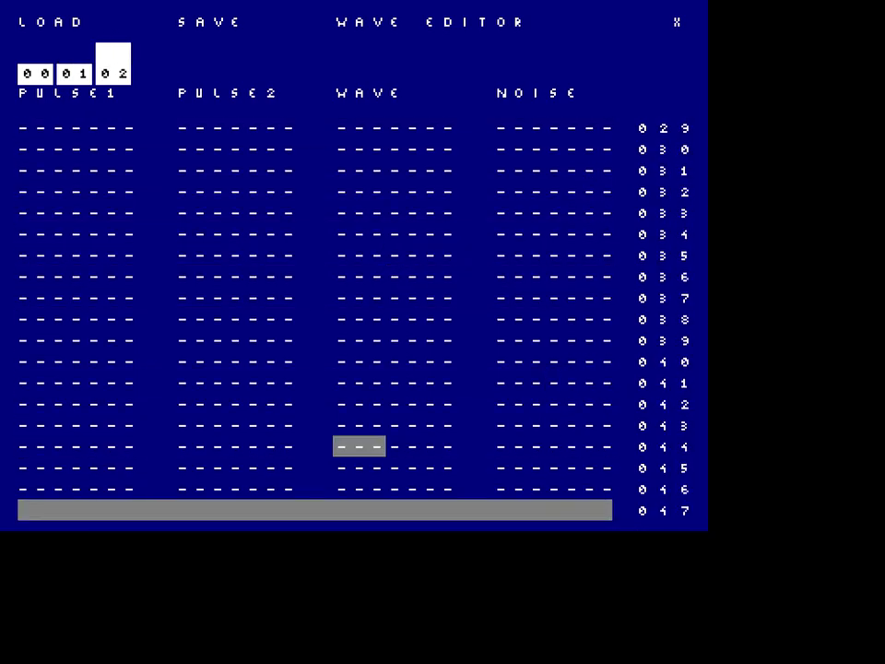
pyautogui.press('space')
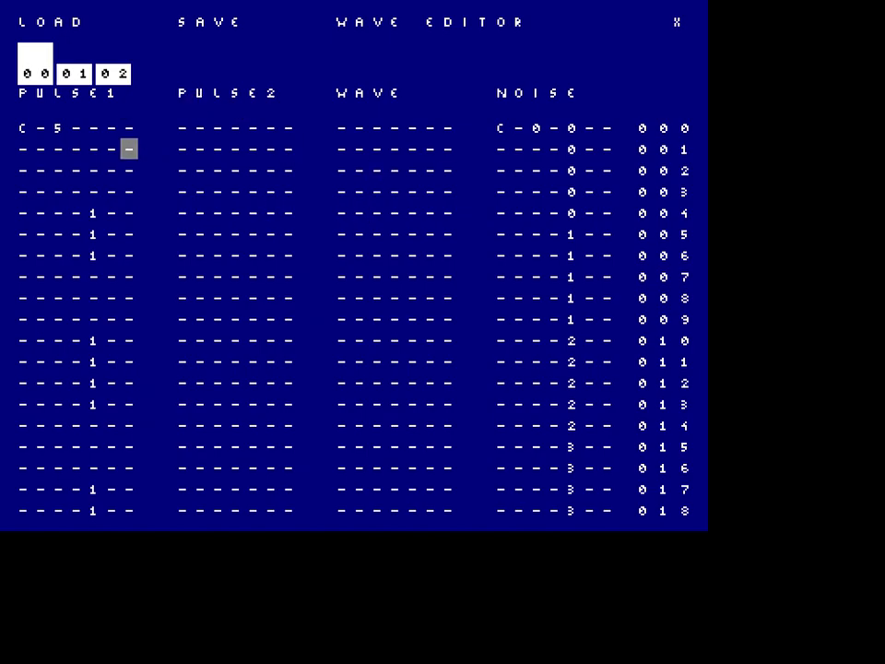
# Examine the rows of pattern 02, including NOISE row 026, and play the song from pattern 00
pyautogui.press('Right')
pyautogui.press('Right')
pyautogui.scroll(-2, 446, 296)
pyautogui.scroll(1, 446, 297)
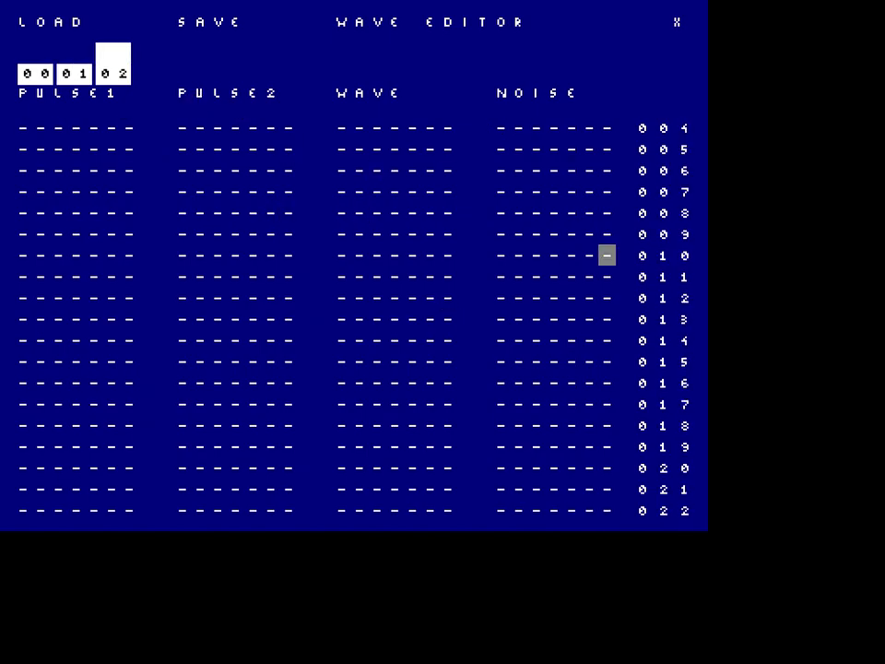
pyautogui.scroll(1, 607, 244)
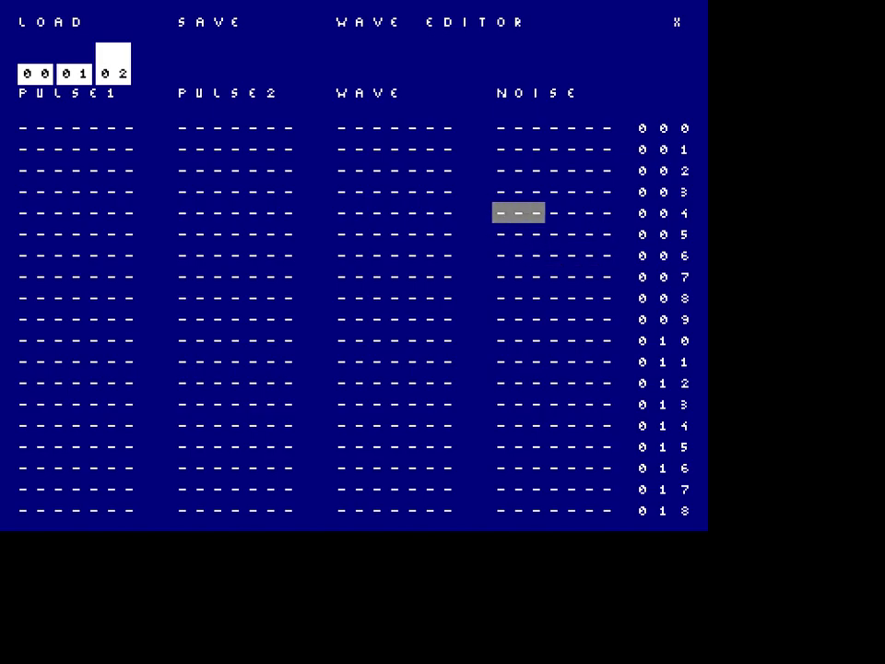
pyautogui.scroll(-5, 518, 224)
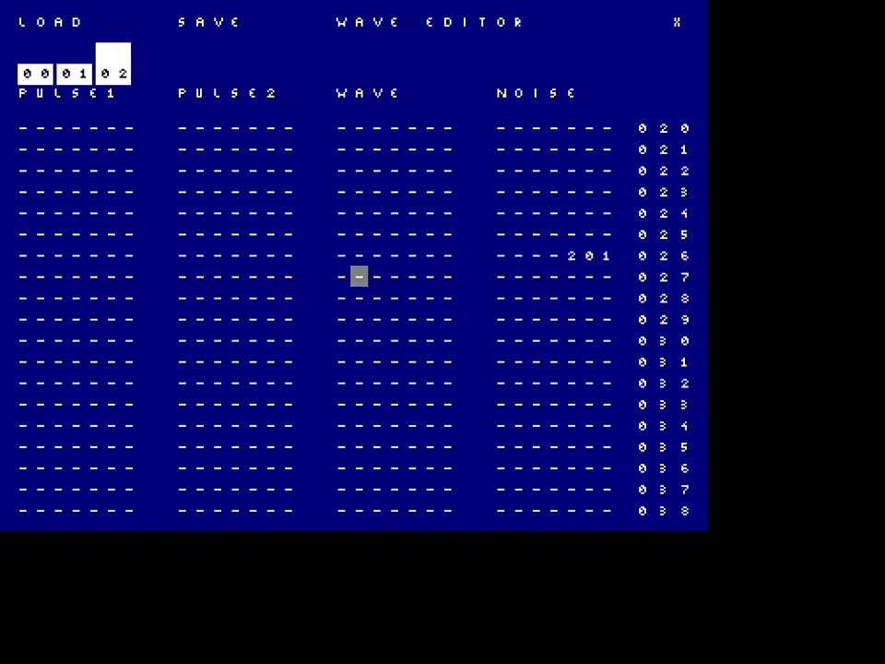
pyautogui.scroll(5, 289, 233)
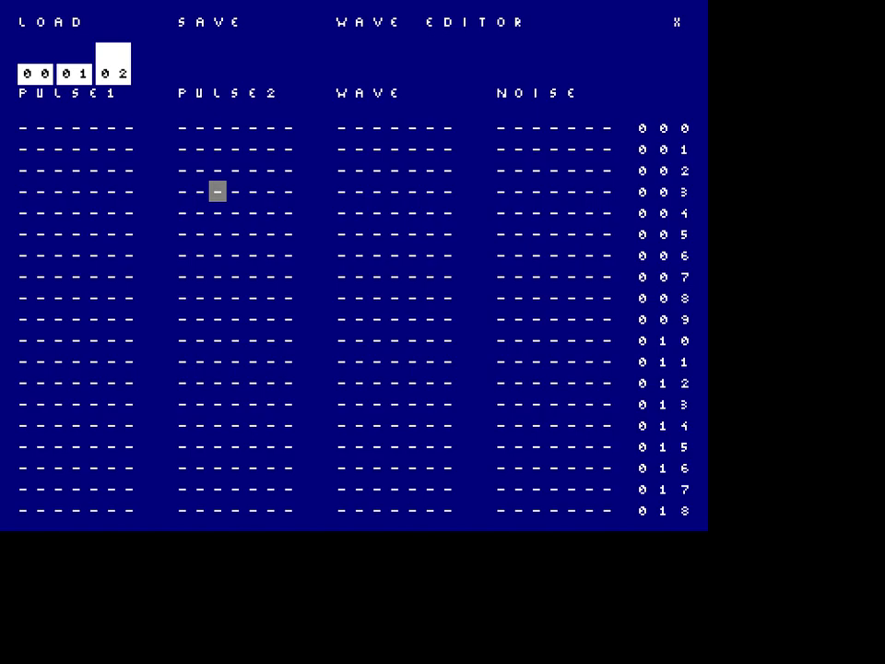
pyautogui.press('space')
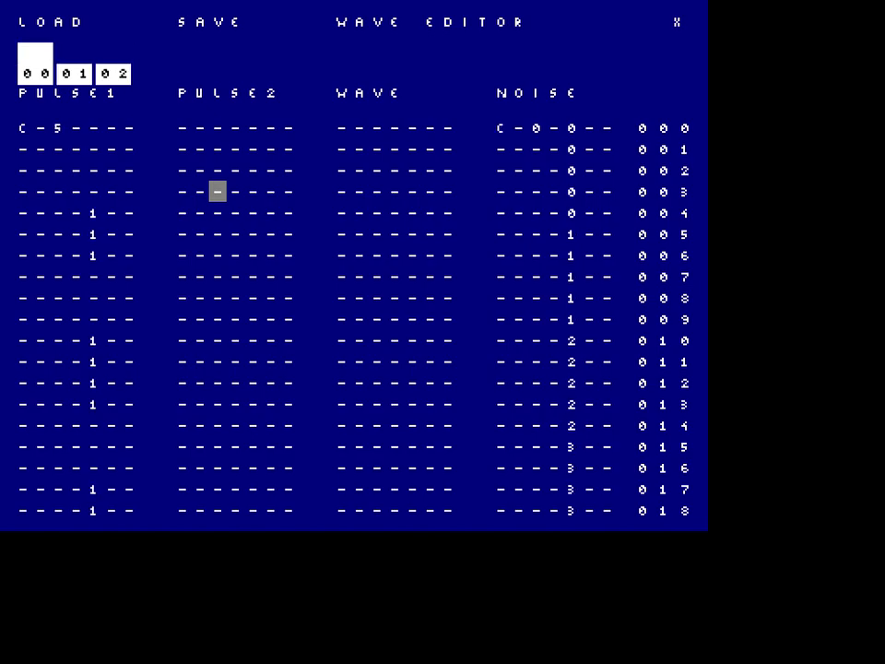